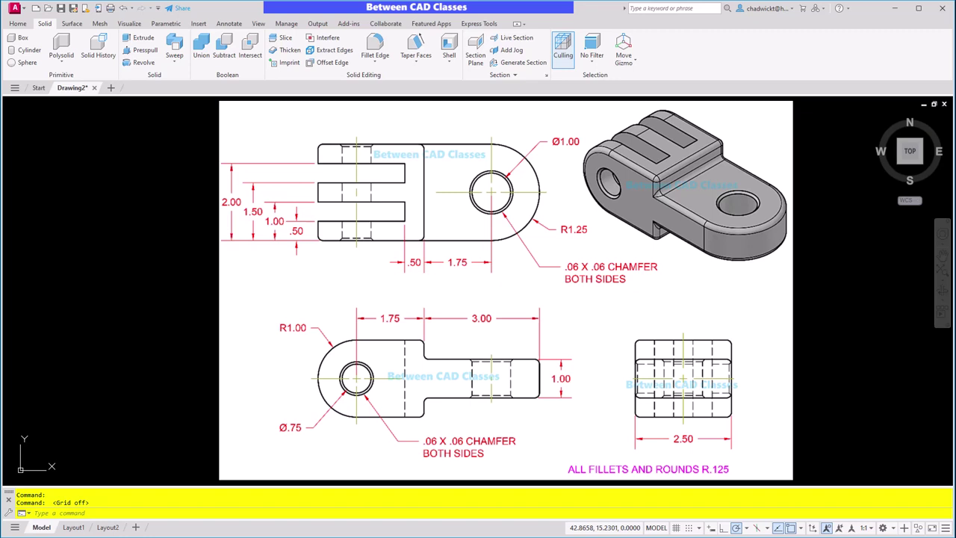
# Step: Switch the empty drawing to the isometric Home view and review the workspace settings
pyautogui.moveTo(300, 298)
pyautogui.mouseDown()
pyautogui.moveTo(366, 447)
pyautogui.moveTo(300, 298)
pyautogui.mouseUp()
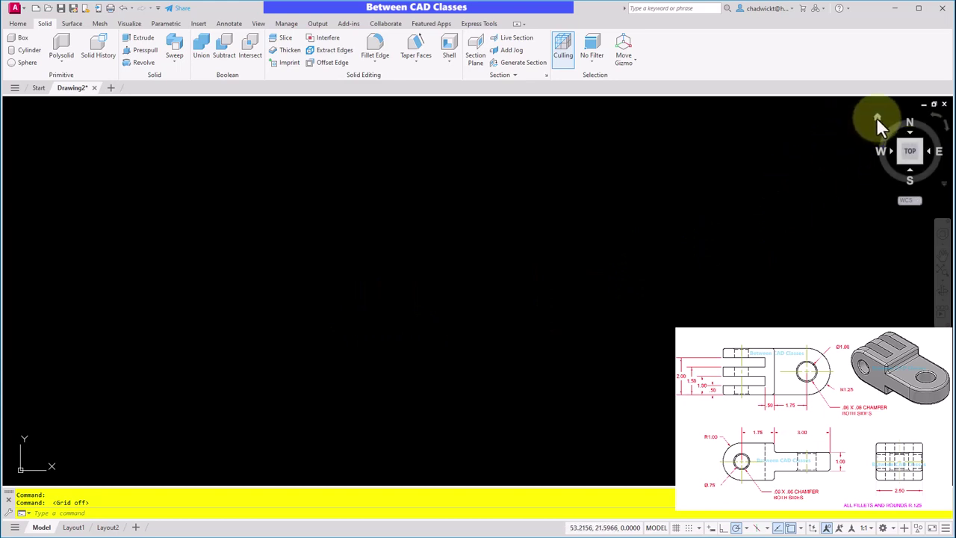
pyautogui.click(877, 117)
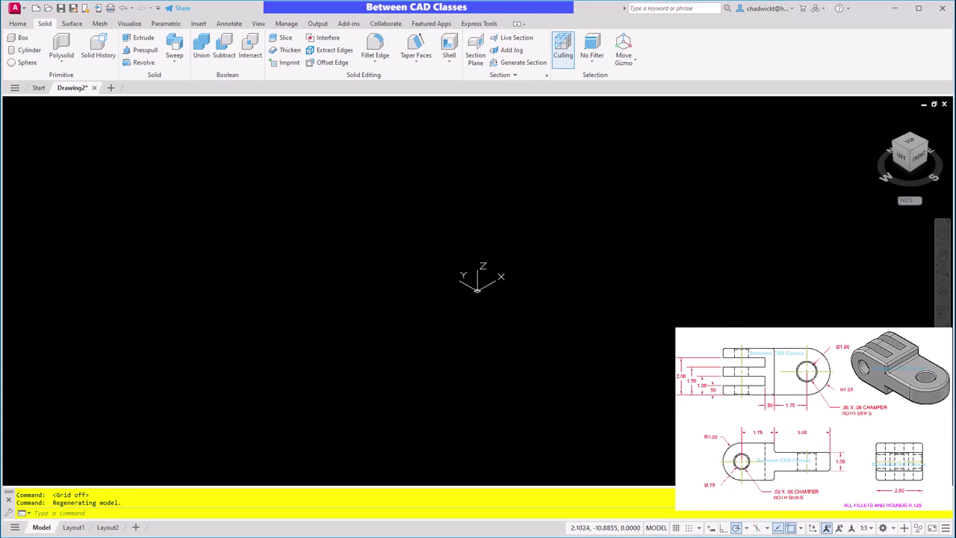
pyautogui.click(883, 527)
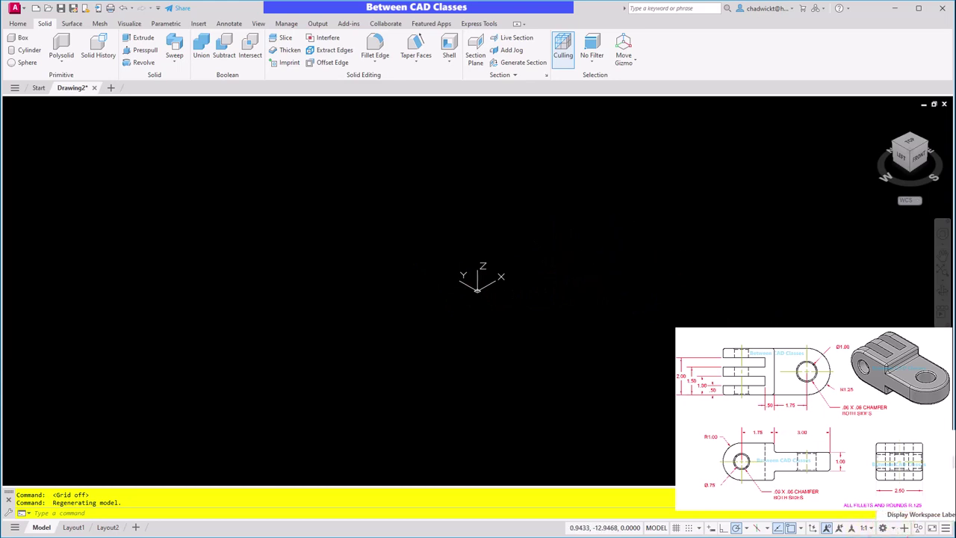
pyautogui.press('Escape')
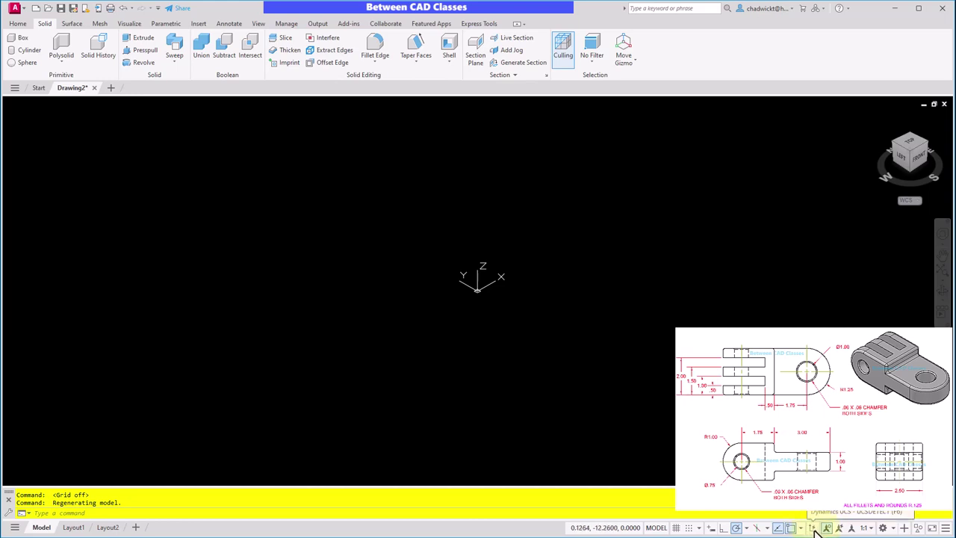
# Step: Confirm Dynamic UCS in the status bar options and bring up the Home ribbon tools
pyautogui.click(946, 529)
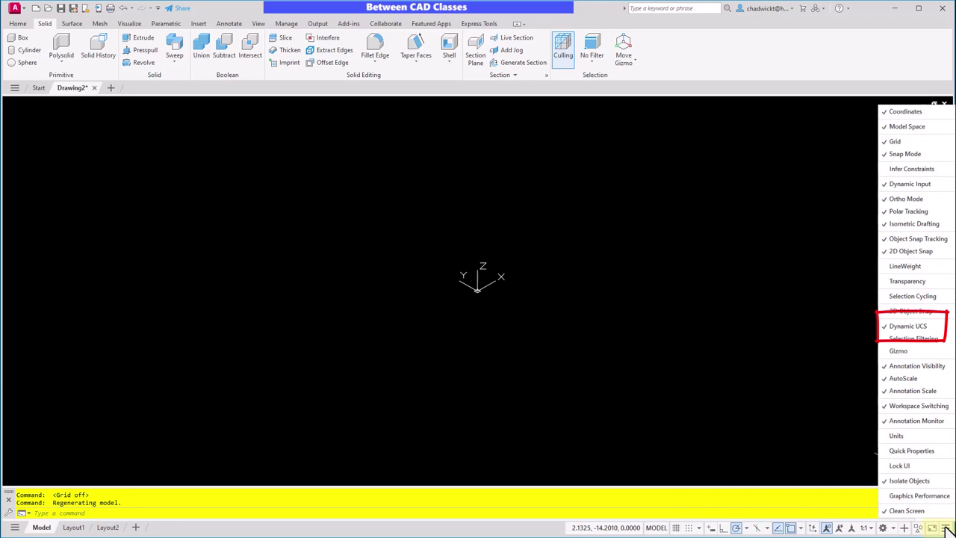
pyautogui.click(757, 426)
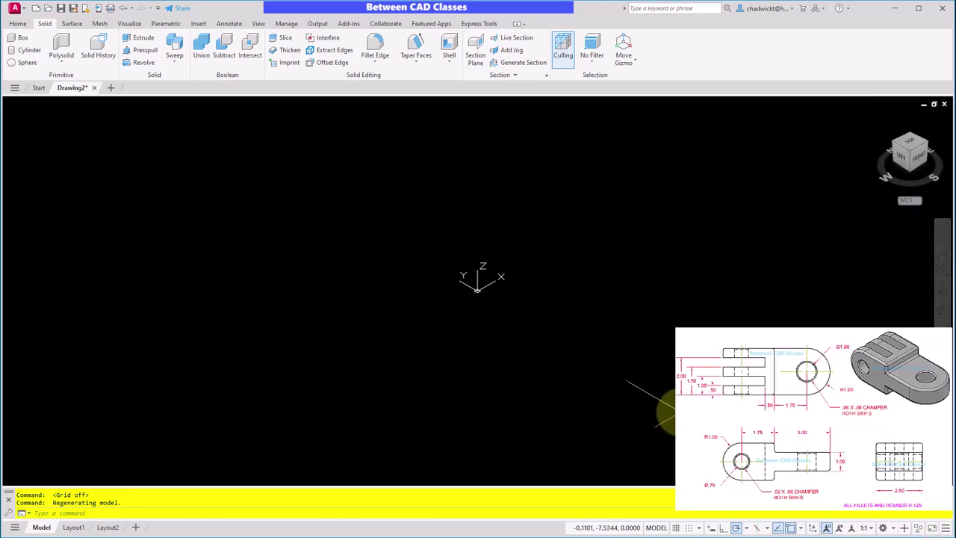
pyautogui.click(18, 23)
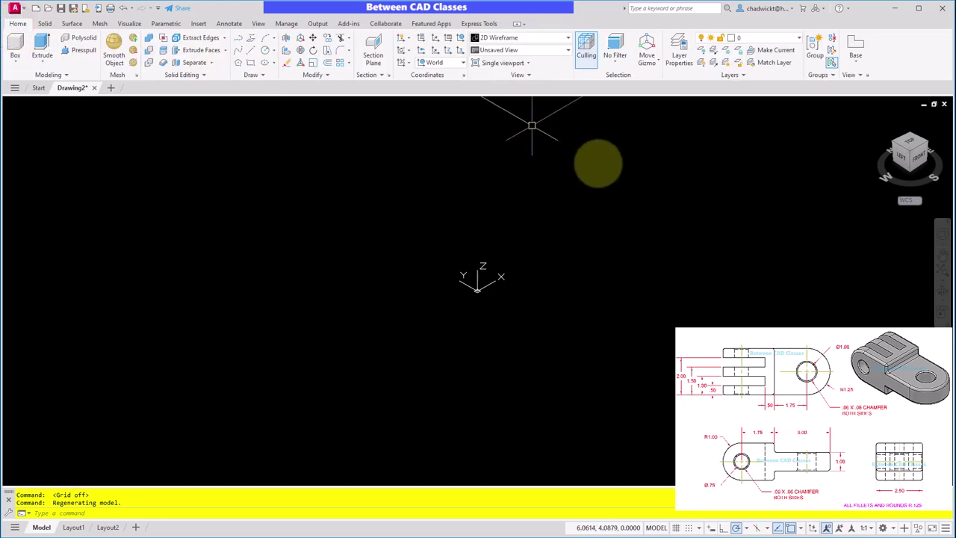
# Step: Set the drawing to the Front preset view from the View panel
pyautogui.click(554, 50)
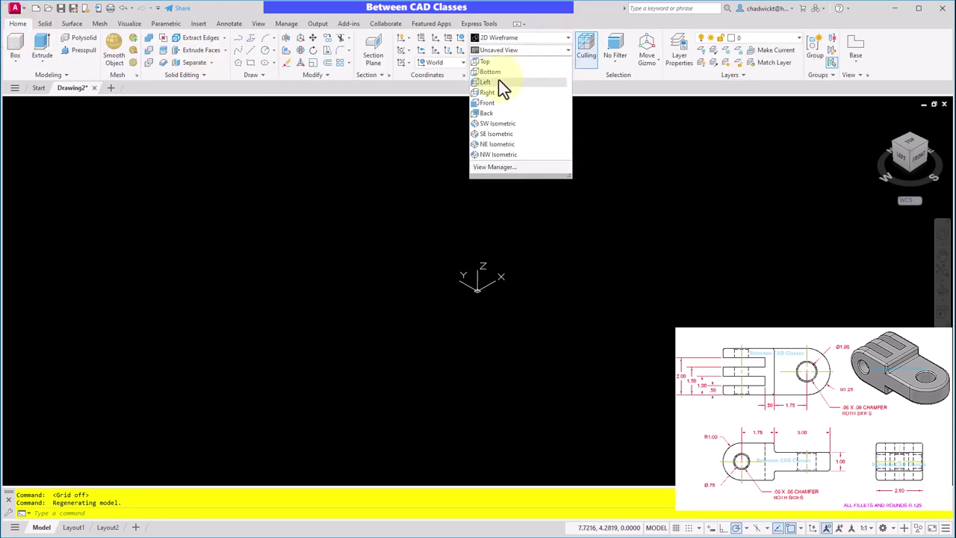
pyautogui.click(490, 103)
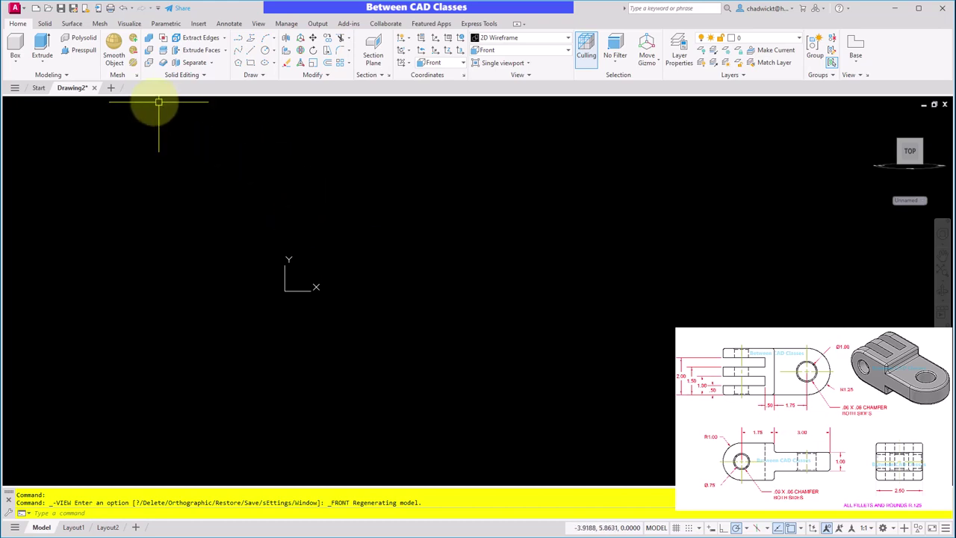
# Step: Draw a circle of radius 1
pyautogui.click(266, 50)
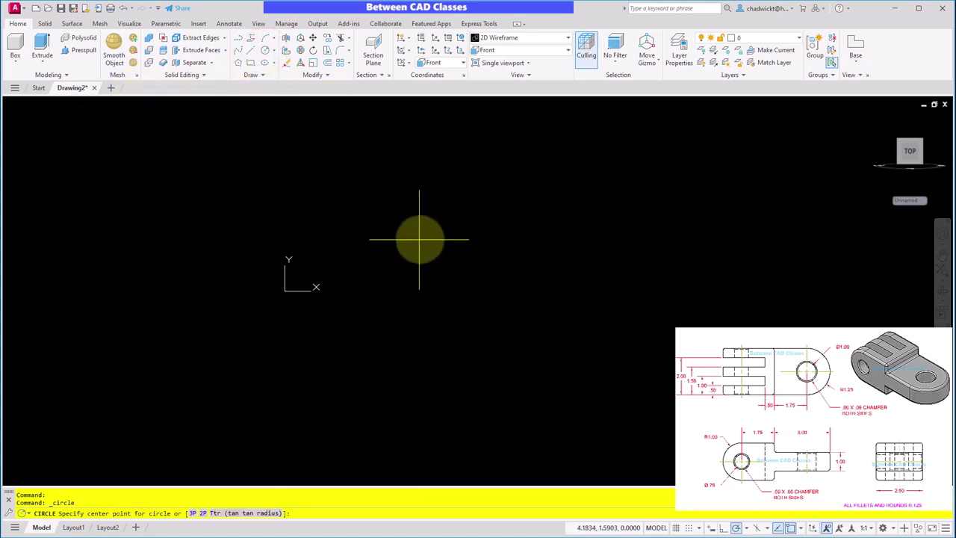
pyautogui.click(417, 208)
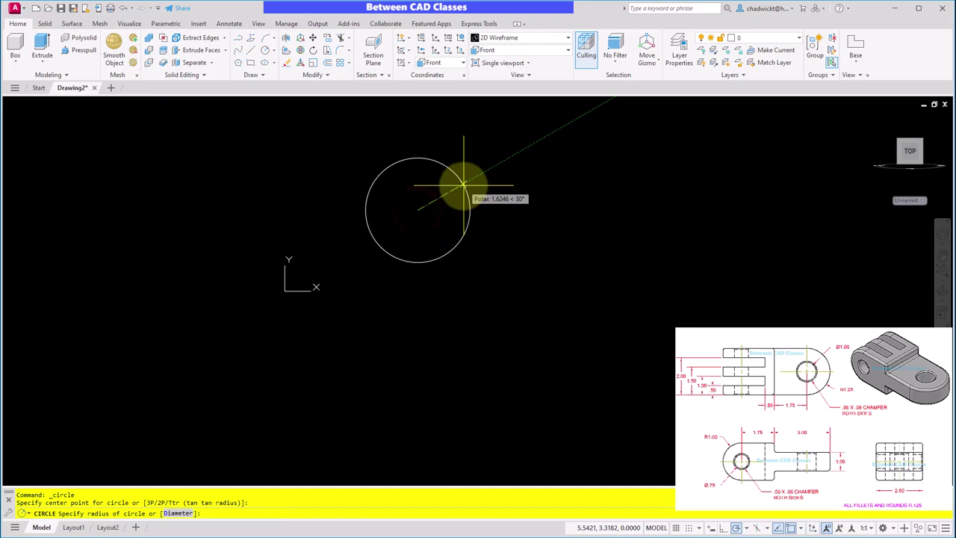
pyautogui.write('1')
pyautogui.press('Return')
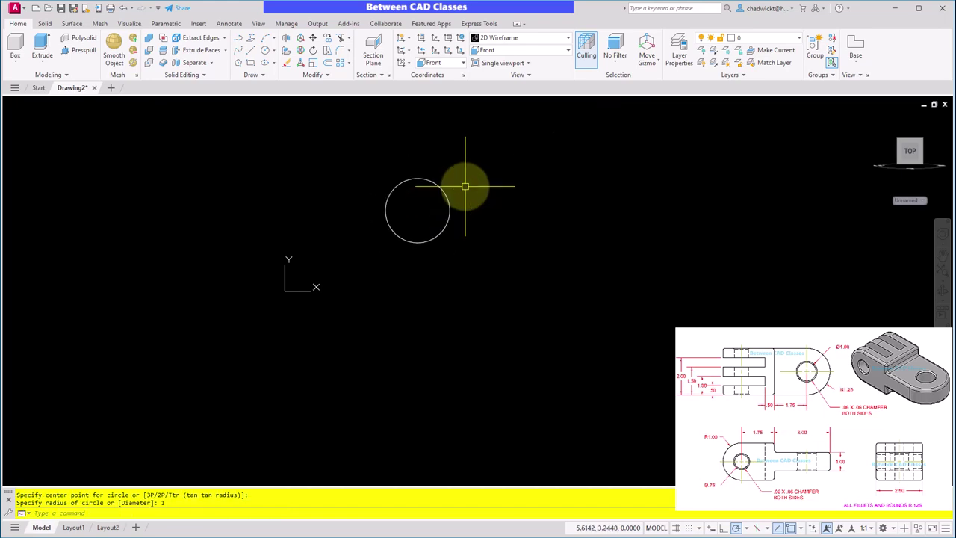
pyautogui.scroll(4, 465, 186)
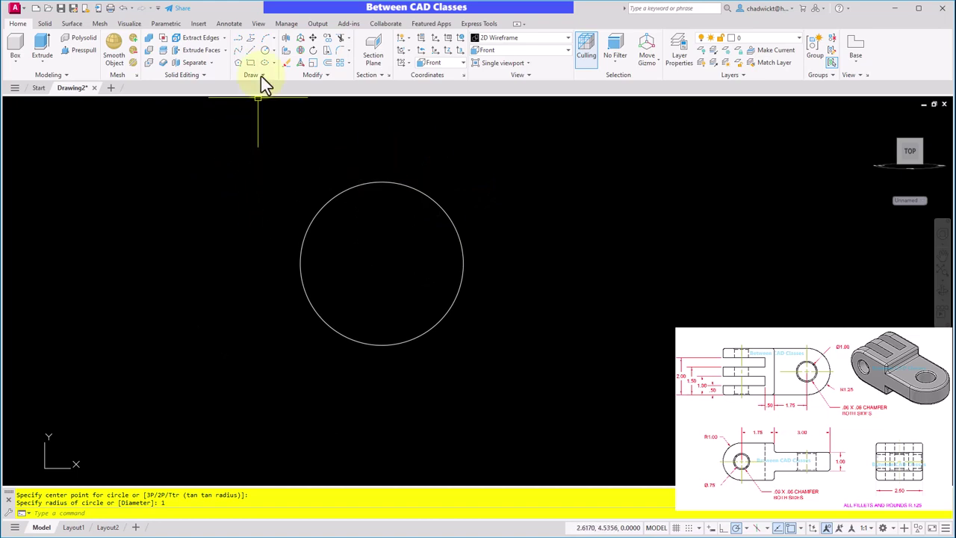
# Step: Draw lines from the circle's top 1.75 right, 2 down, and back to its bottom
pyautogui.click(250, 48)
pyautogui.click(381, 180)
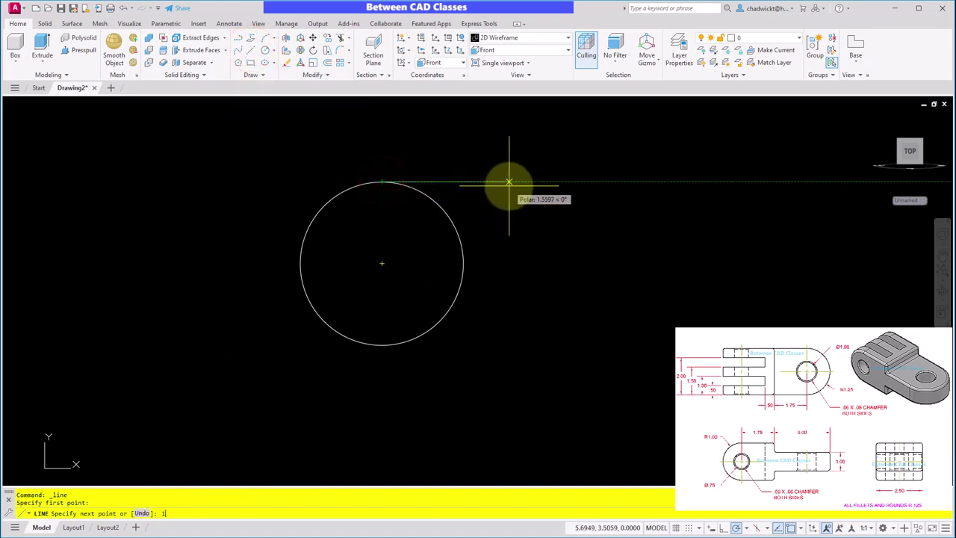
pyautogui.press('Return')
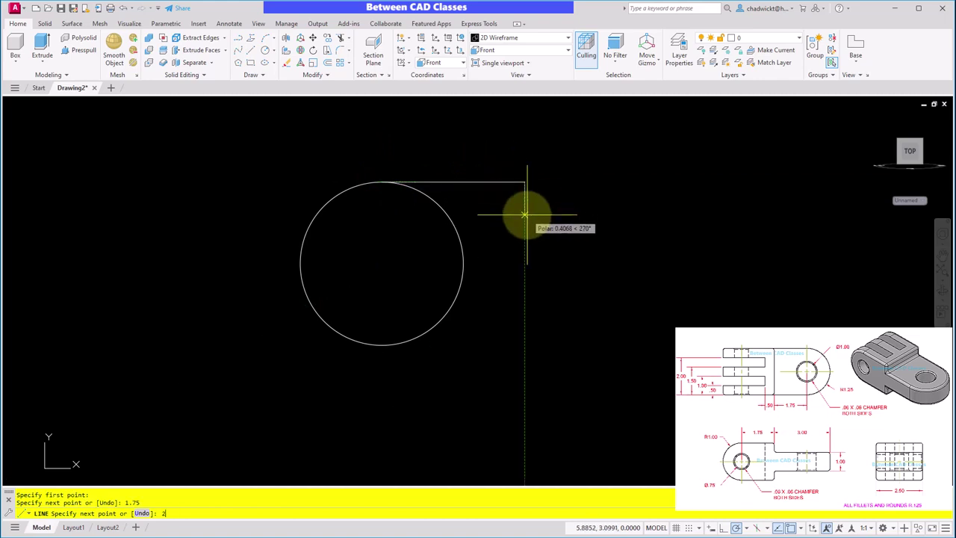
pyautogui.press('Return')
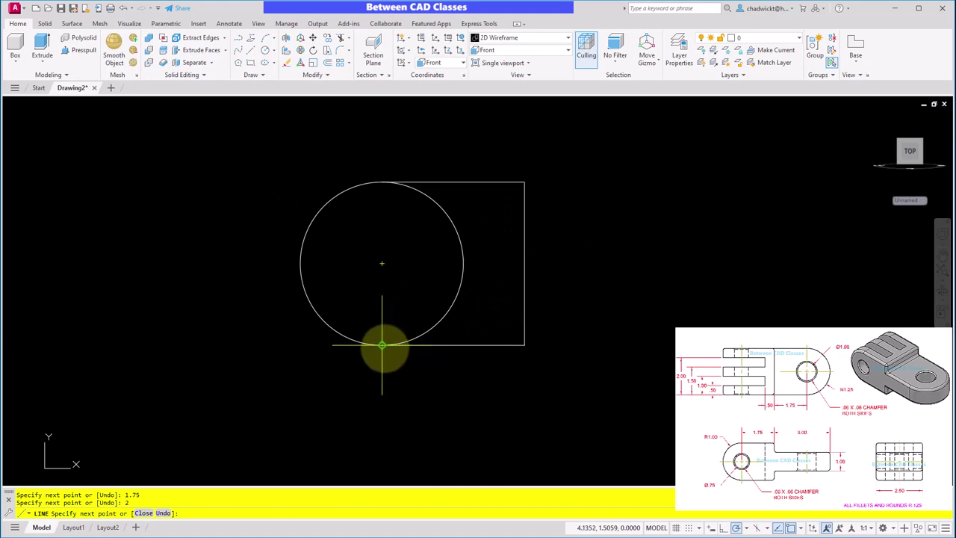
pyautogui.click(381, 345)
pyautogui.press('Escape')
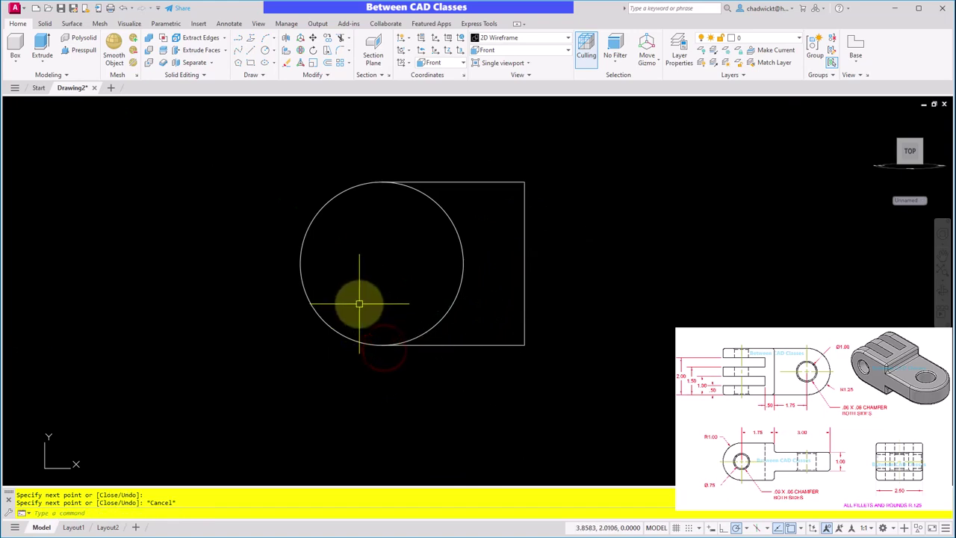
# Step: Trim the circle's right arc inside the rectangle and tilt to an isometric view
pyautogui.click(341, 37)
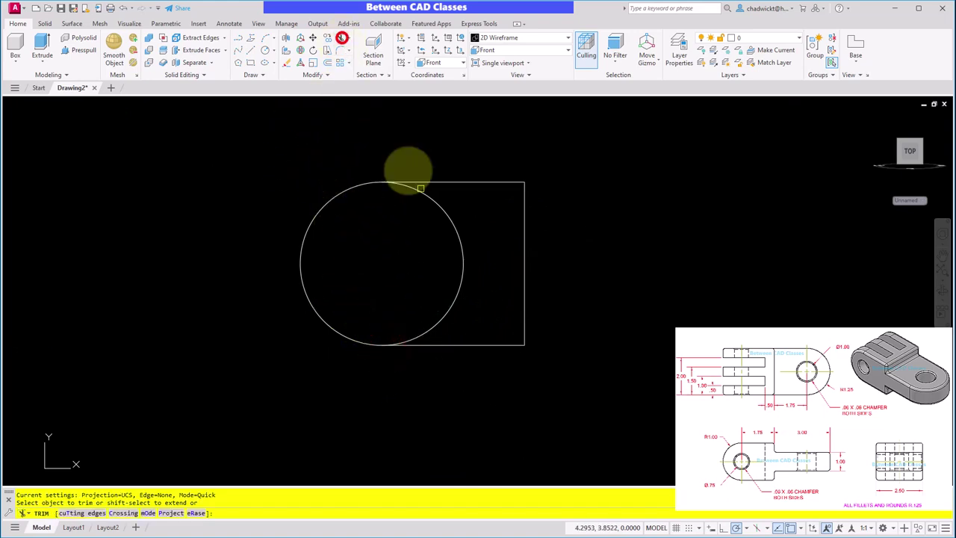
pyautogui.click(463, 246)
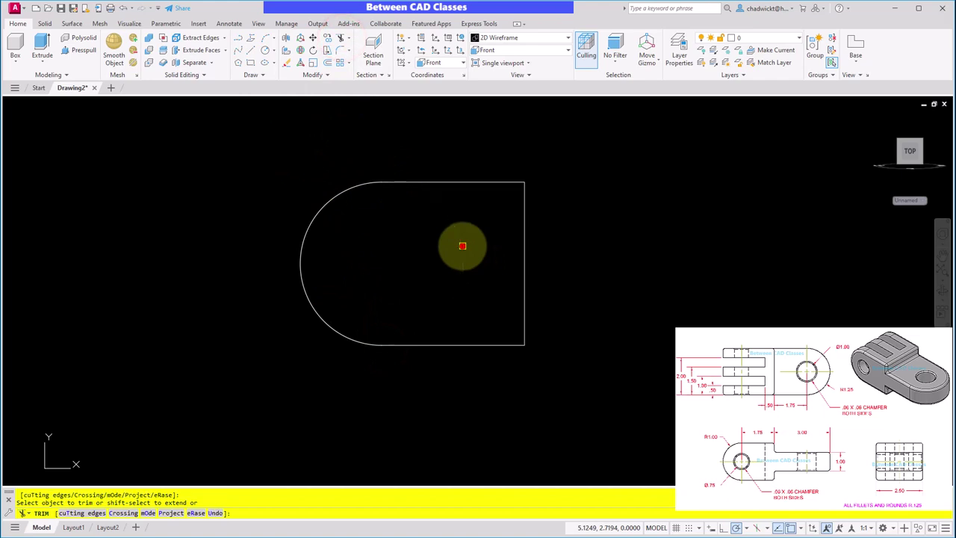
pyautogui.press('Escape')
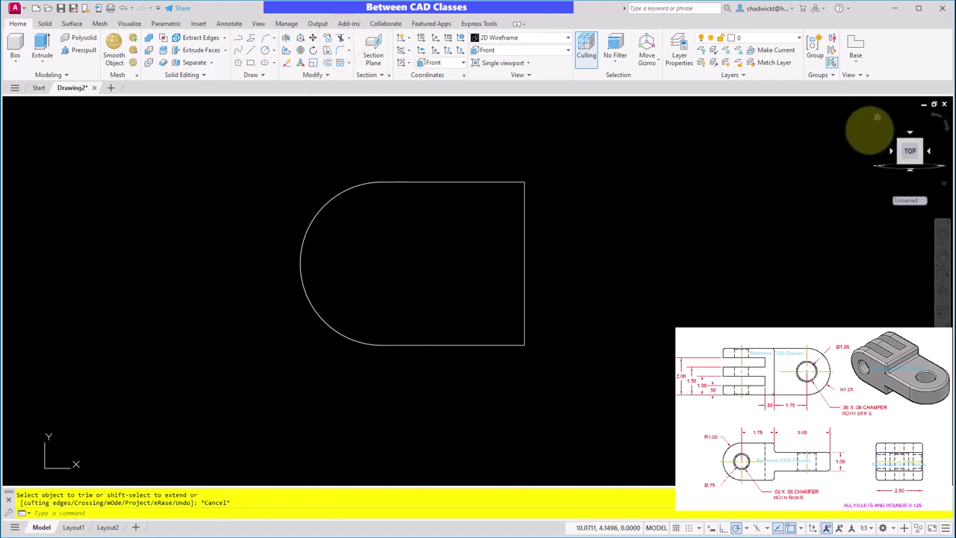
pyautogui.click(877, 117)
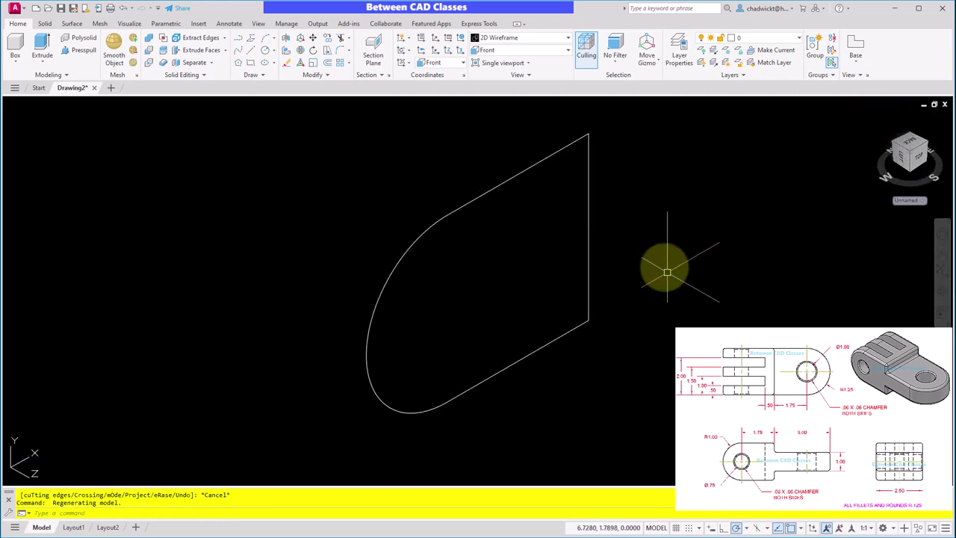
pyautogui.scroll(-2, 663, 296)
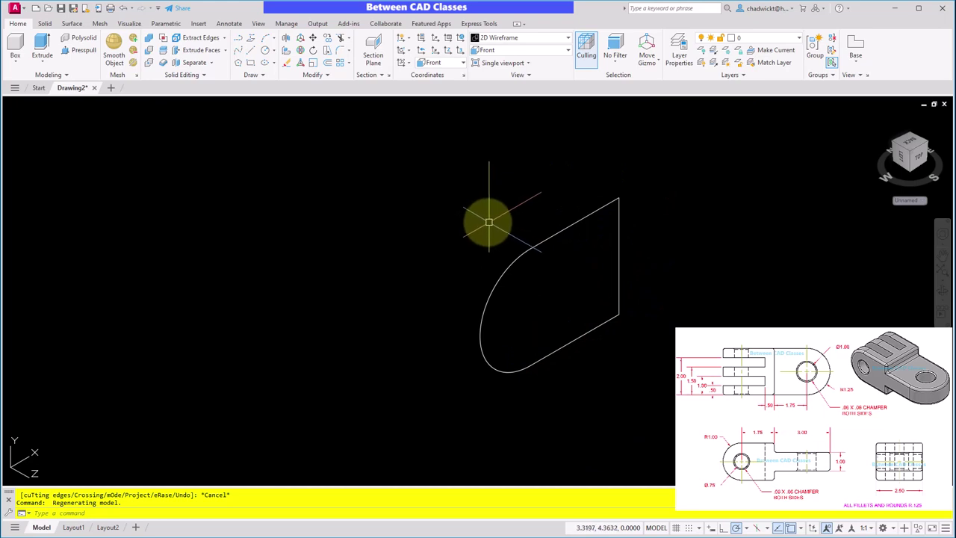
# Step: Join the arc and three lines, selected by crossing window, into one closed polyline
pyautogui.click(325, 76)
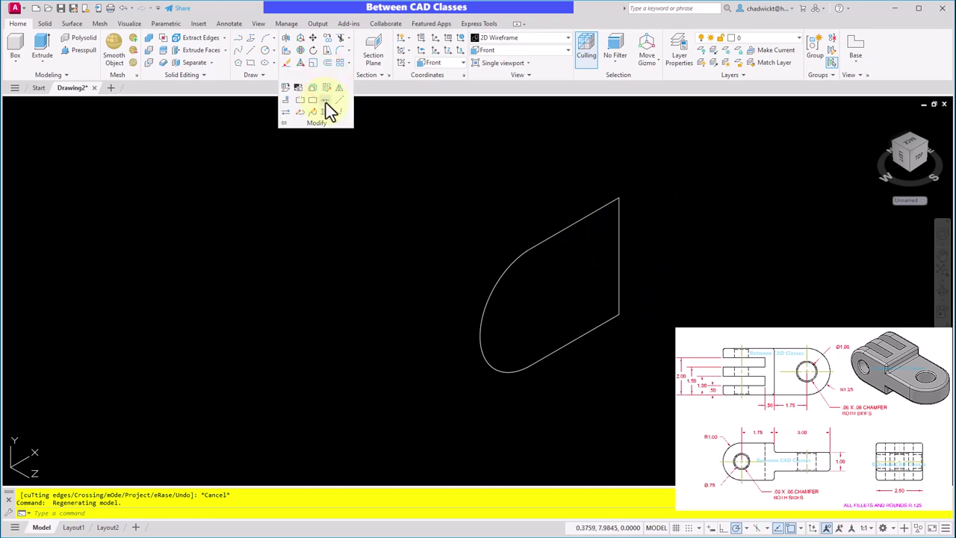
pyautogui.click(326, 100)
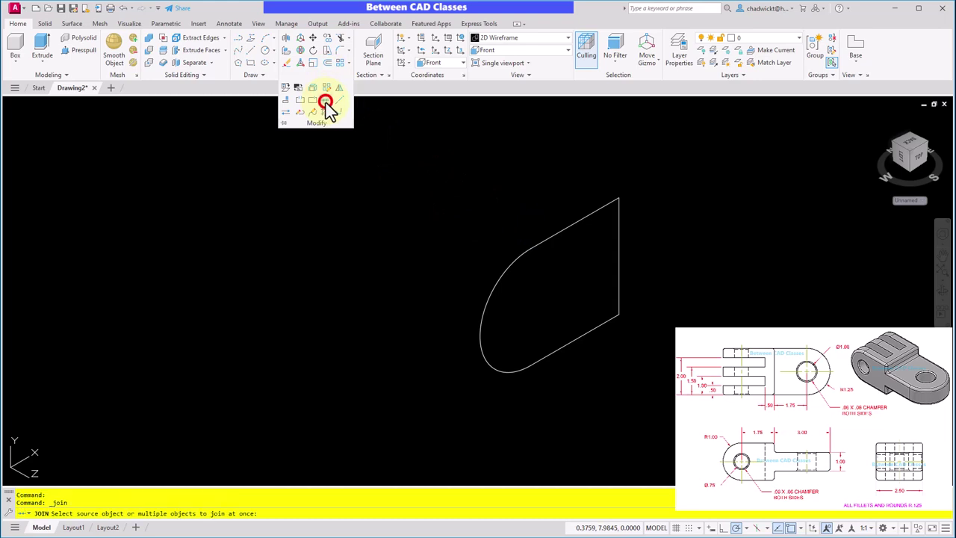
pyautogui.click(673, 176)
pyautogui.click(434, 394)
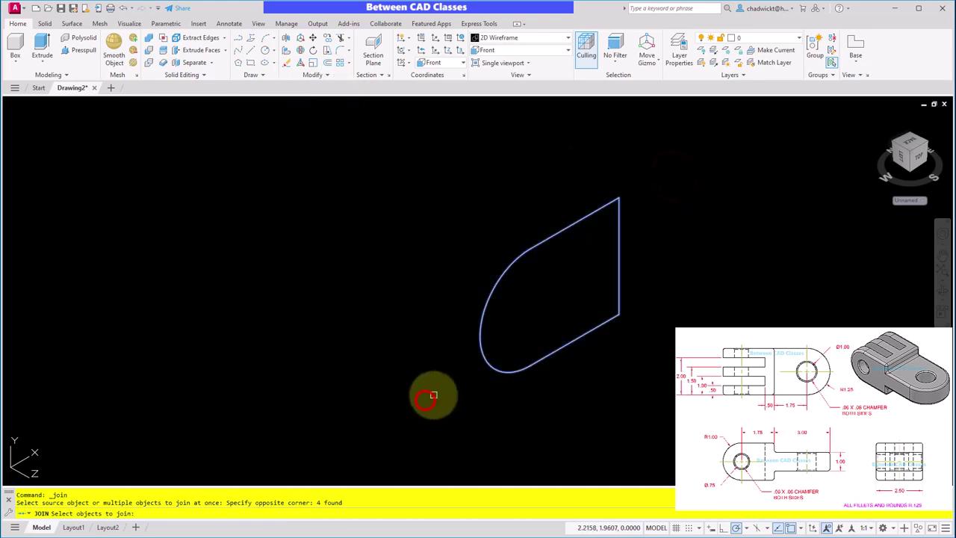
pyautogui.press('Return')
pyautogui.click(497, 369)
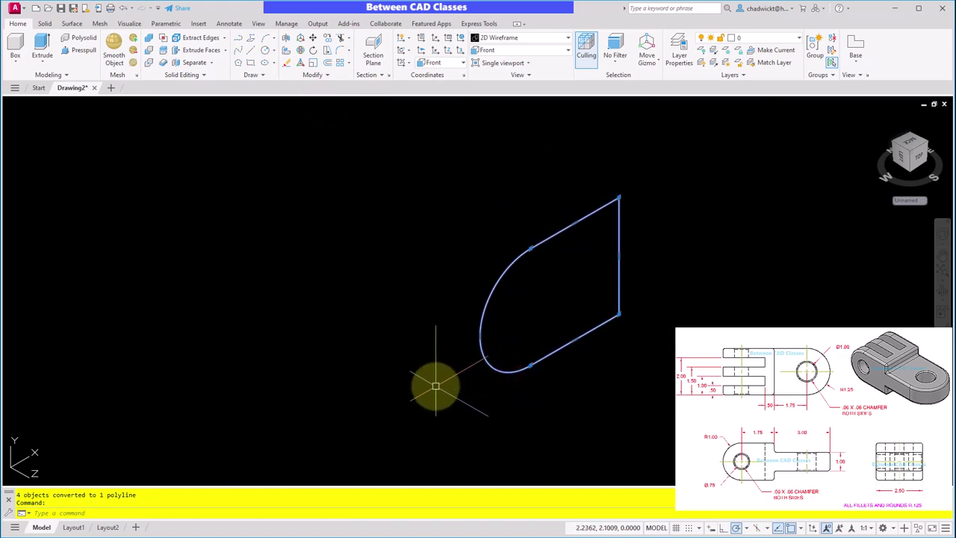
pyautogui.press('Escape')
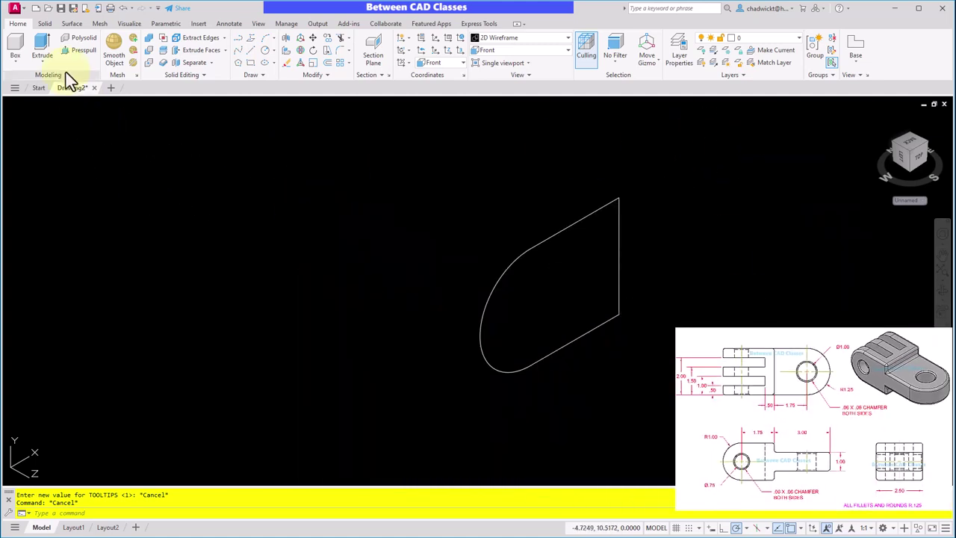
# Step: Extrude the rounded profile by -2.5 to form the solid base block
pyautogui.click(41, 50)
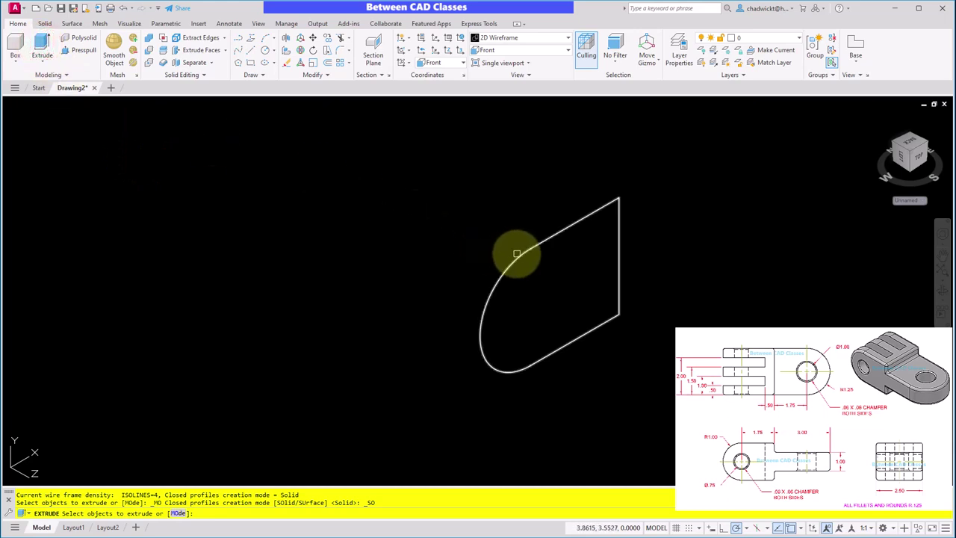
pyautogui.click(519, 254)
pyautogui.press('Return')
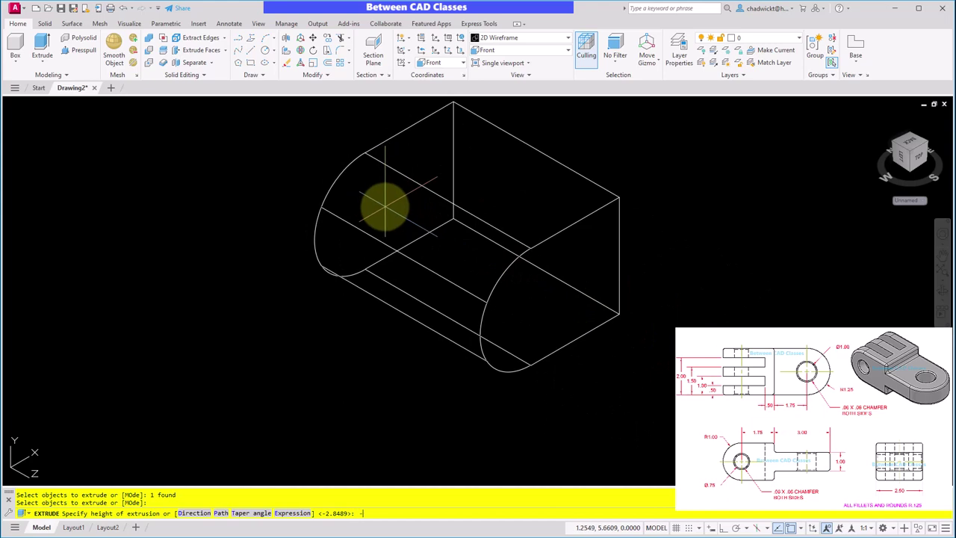
pyautogui.press('Return')
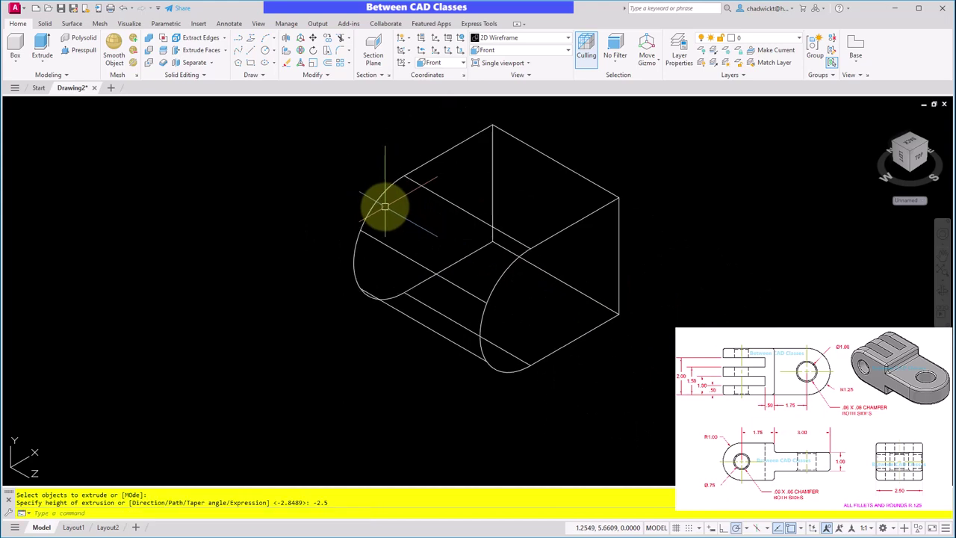
pyautogui.press('Escape')
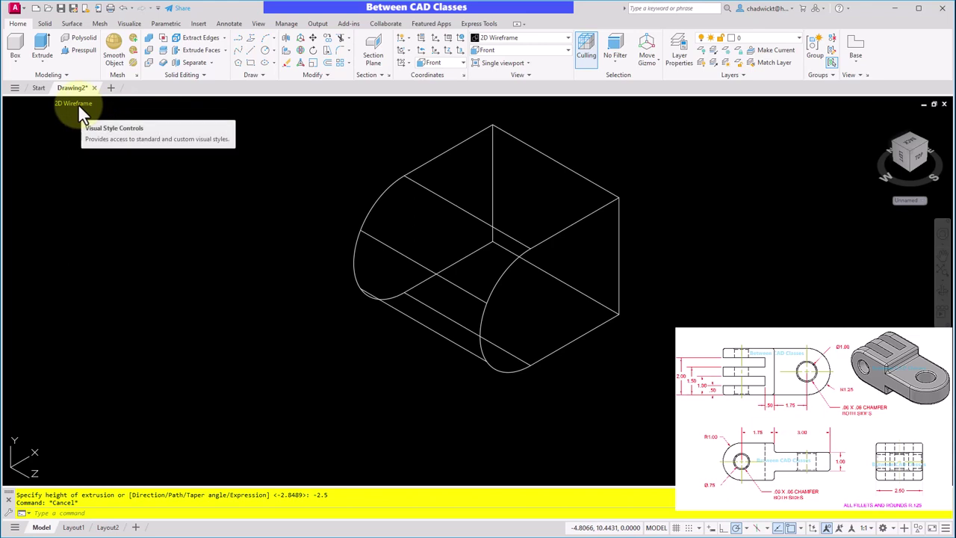
# Step: Switch the visual style to Shaded with Edges and orbit to see the top face
pyautogui.click(78, 103)
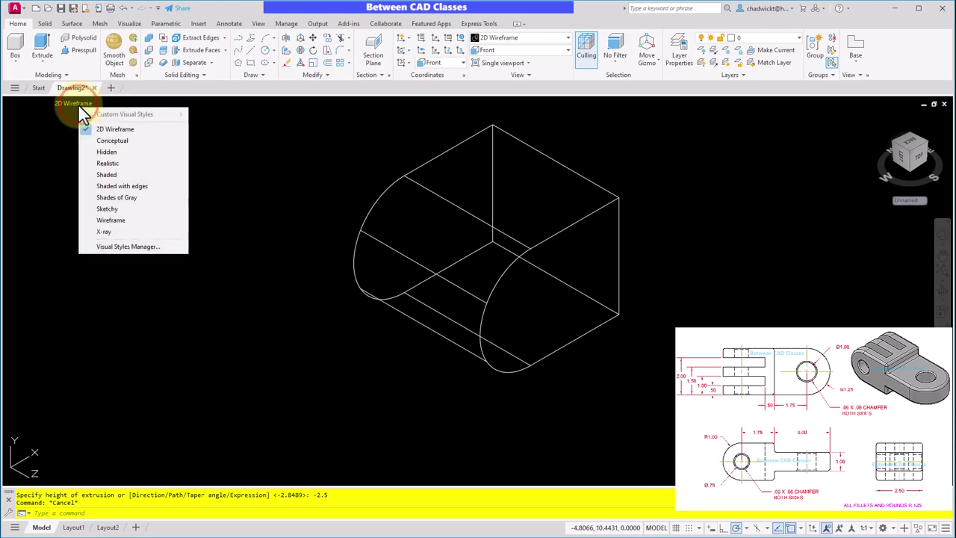
pyautogui.click(131, 186)
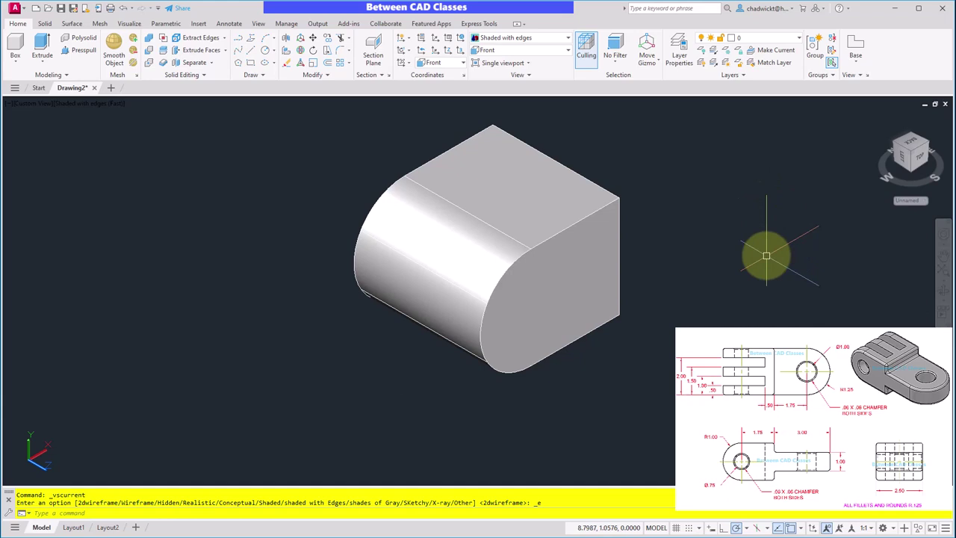
pyautogui.click(479, 175)
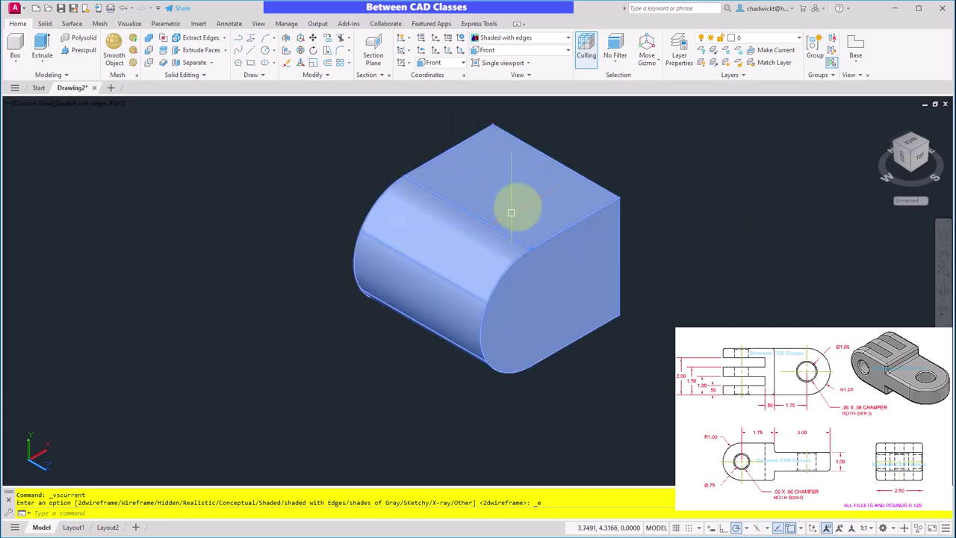
pyautogui.press('Escape')
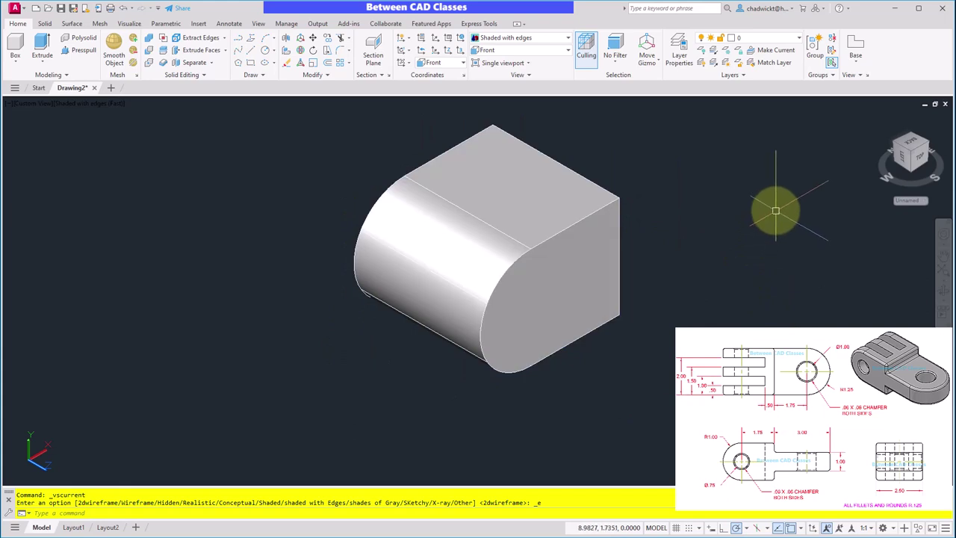
pyautogui.click(551, 192)
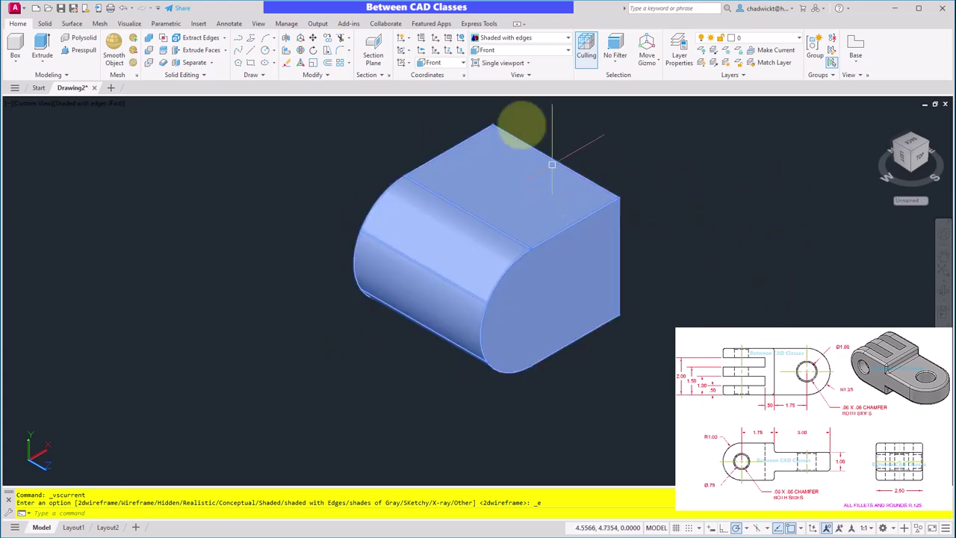
pyautogui.keyDown('shift'); pyautogui.moveTo(698, 252); pyautogui.dragTo(654, 291, button='middle'); pyautogui.keyUp('shift')
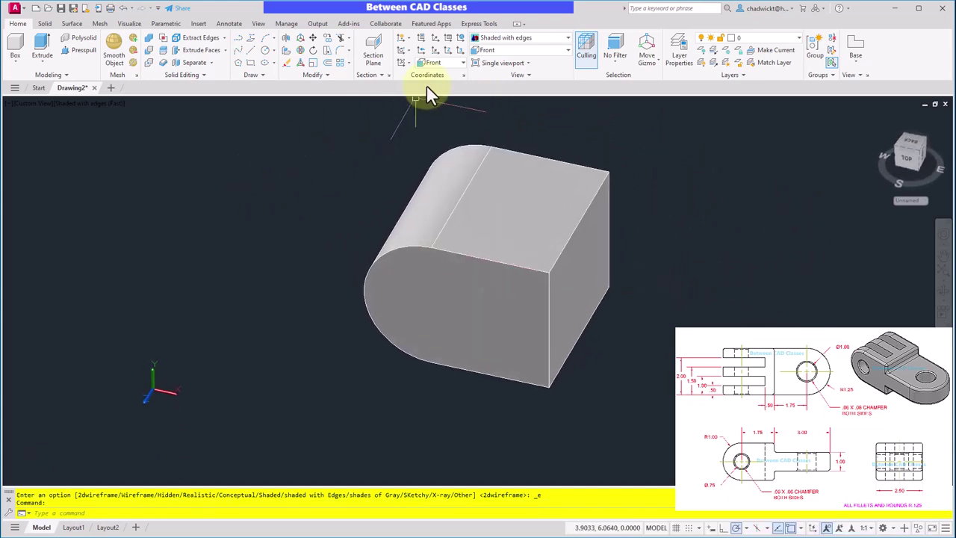
# Step: Define a 3-point UCS: origin at the top face corner, X along the edge, then Y
pyautogui.click(462, 50)
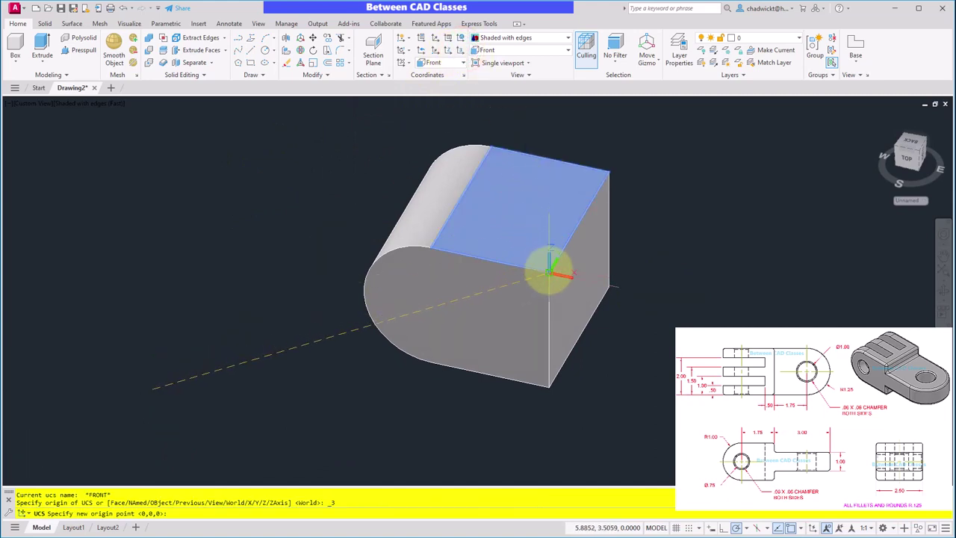
pyautogui.click(549, 273)
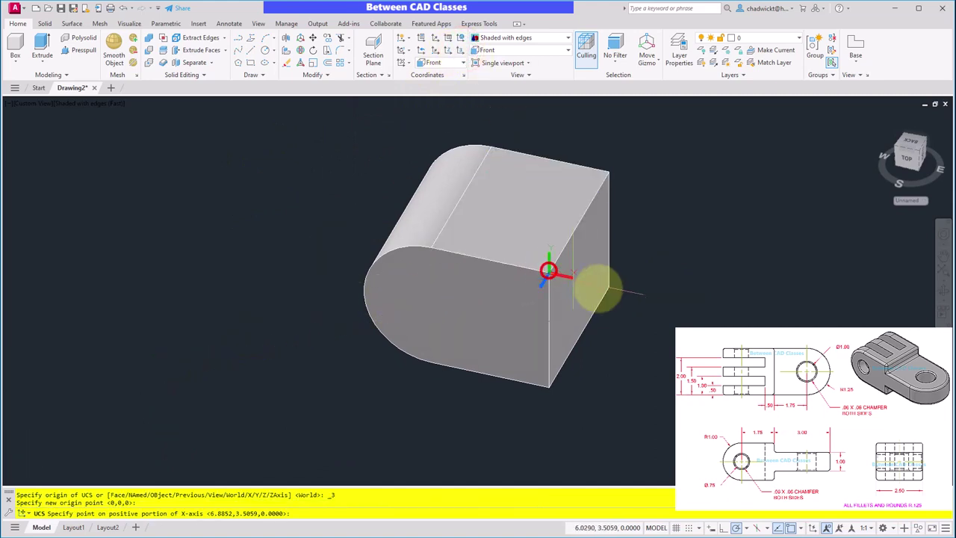
pyautogui.click(698, 305)
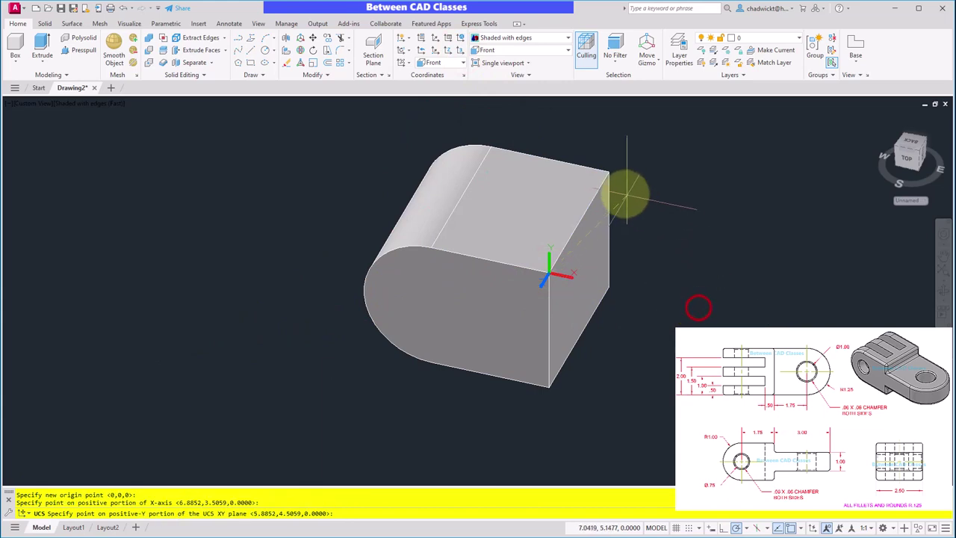
pyautogui.click(609, 172)
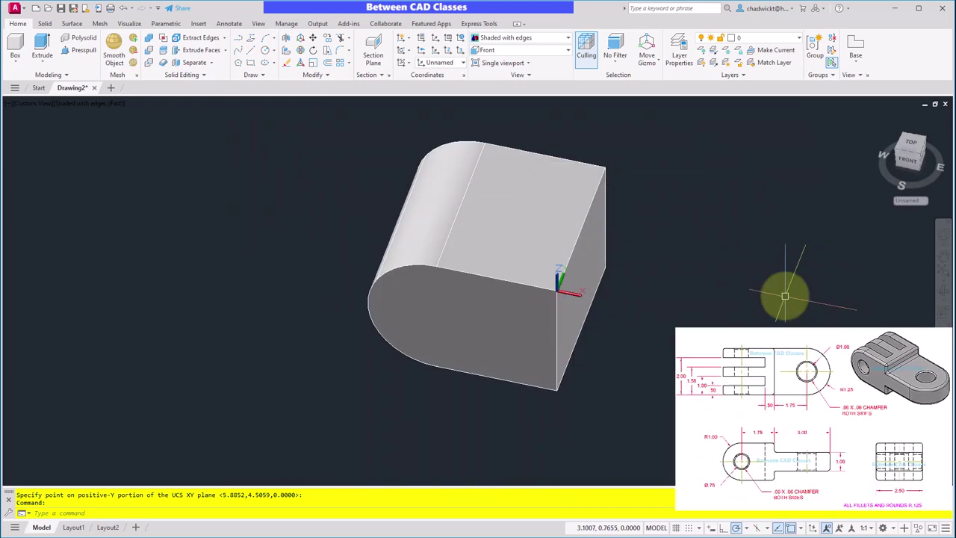
# Step: Draw a line from 0,0 to @-.5,.5 on the block's top face
pyautogui.click(251, 50)
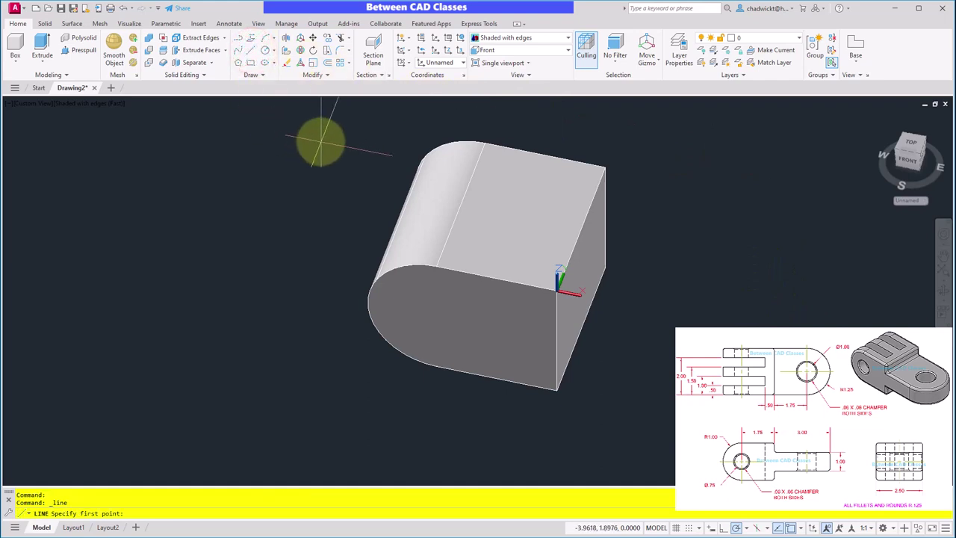
pyautogui.write('0,0')
pyautogui.press('Return')
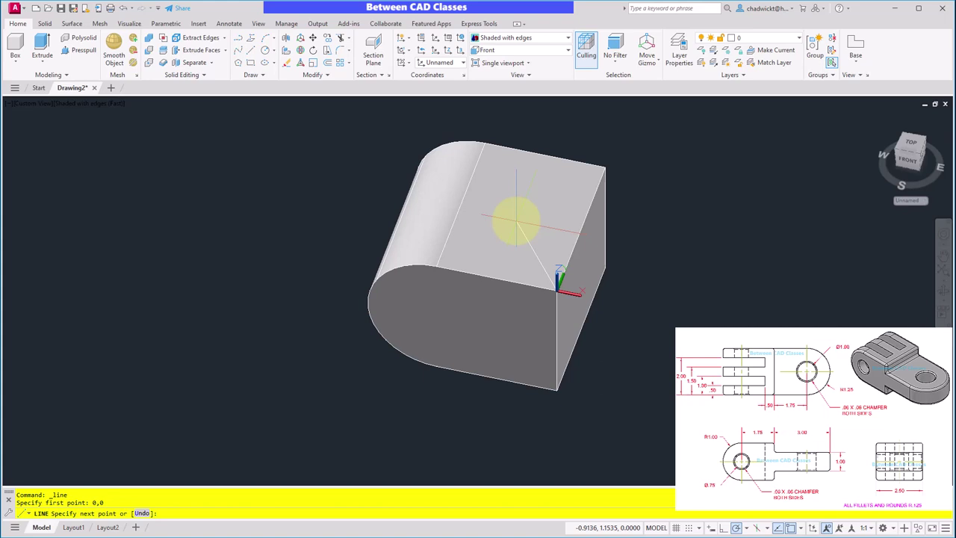
pyautogui.write('@-.5,.5')
pyautogui.press('Return')
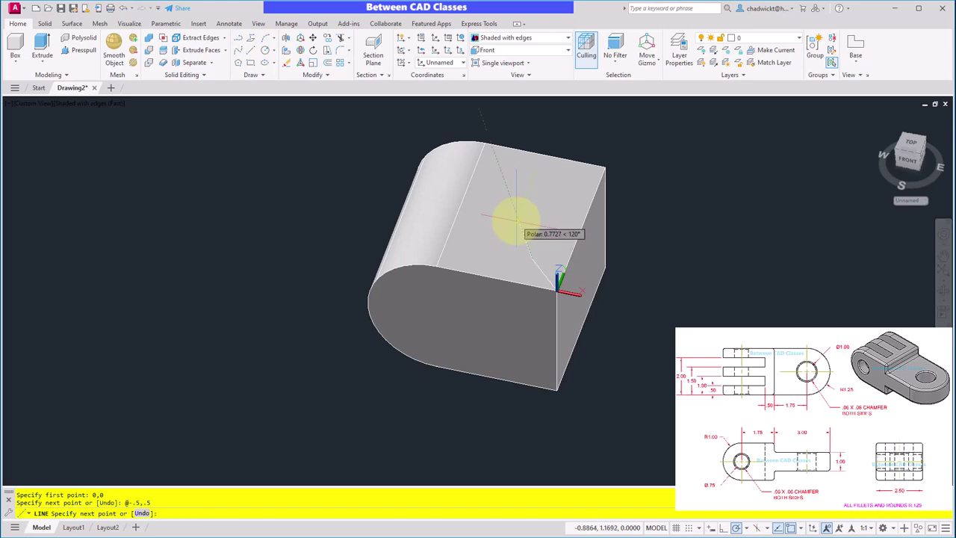
pyautogui.press('Escape')
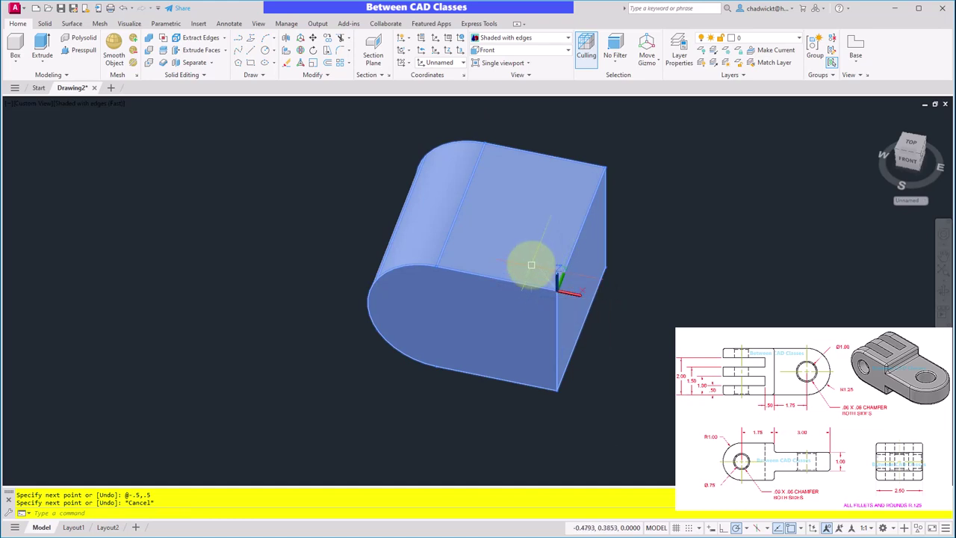
pyautogui.click(764, 148)
pyautogui.click(681, 137)
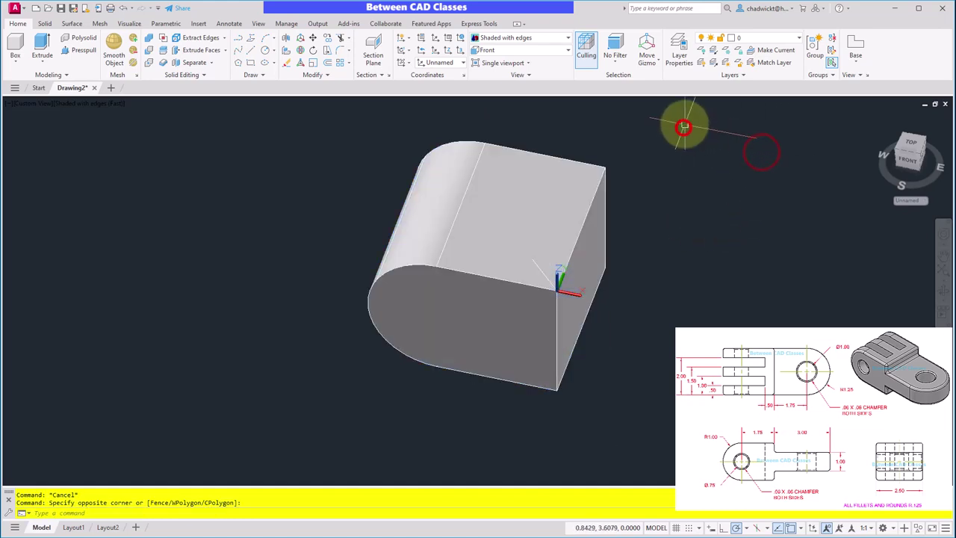
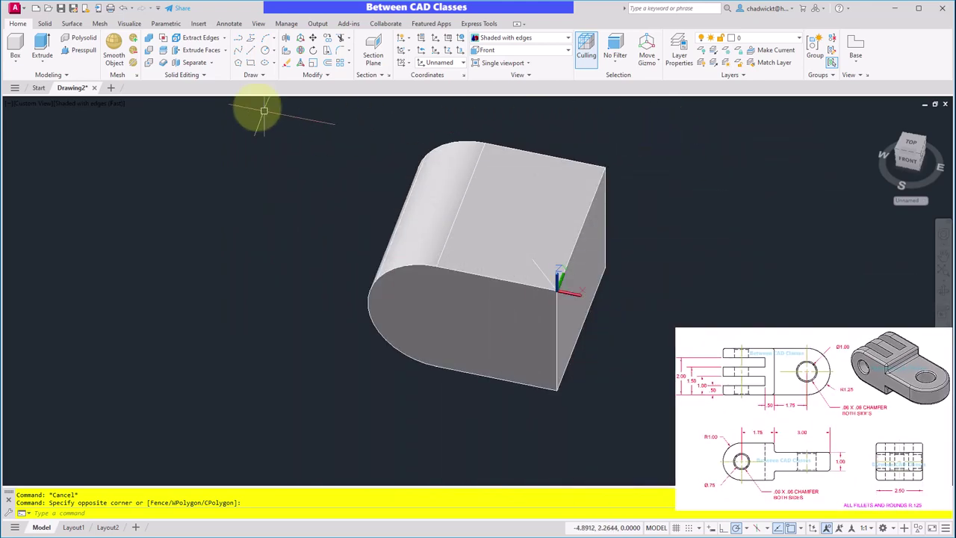
# Step: Draw a 3 × 0.5 rectangle (@-3,.5) from a corner on the block's top face
pyautogui.click(250, 64)
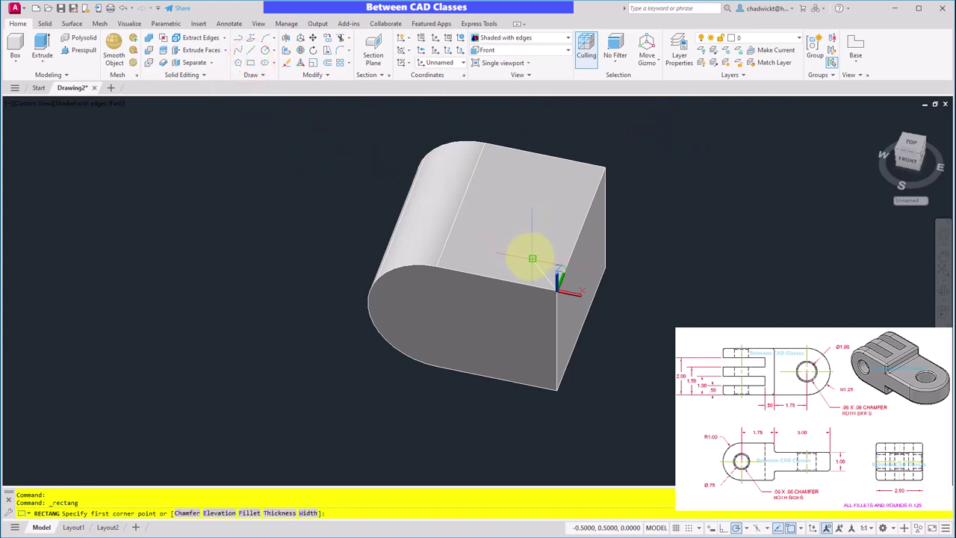
pyautogui.click(532, 258)
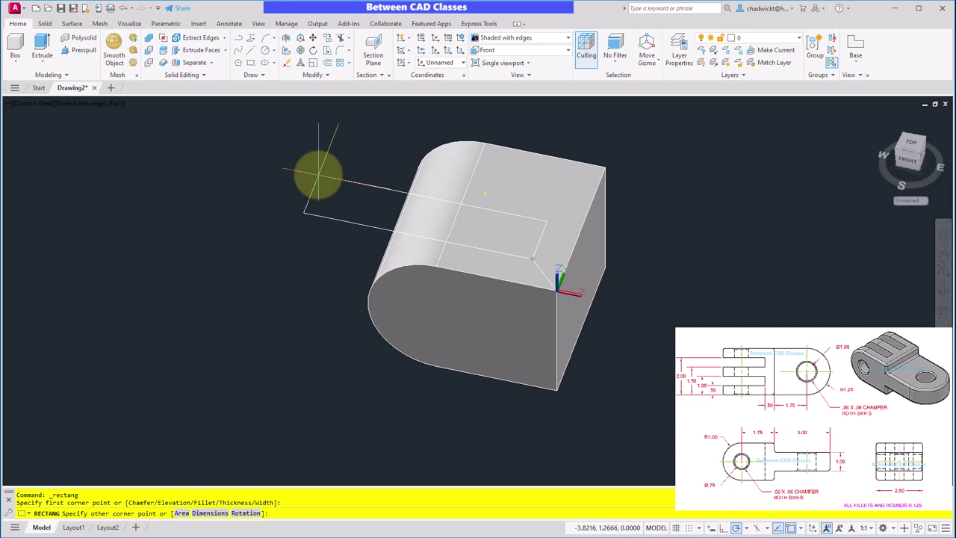
pyautogui.write('@-3,.5')
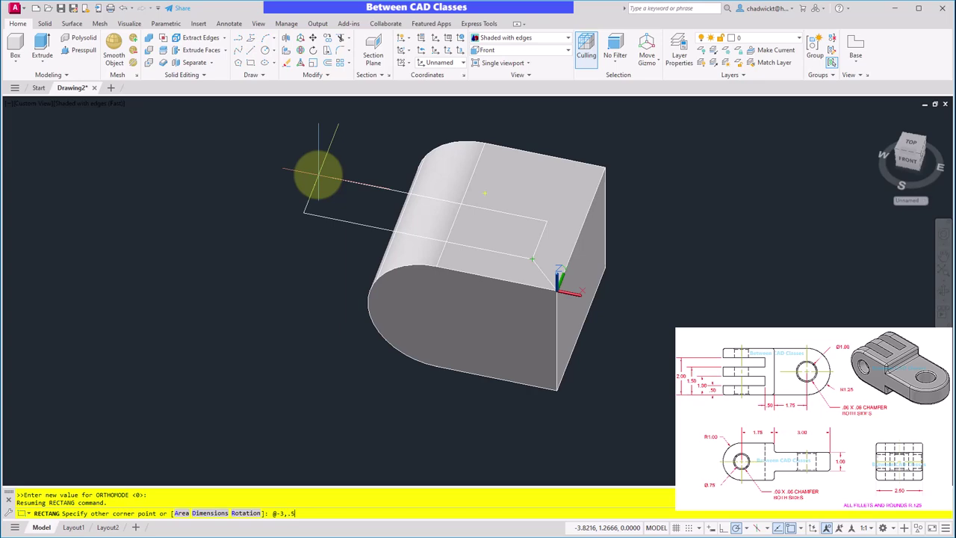
pyautogui.press('Return')
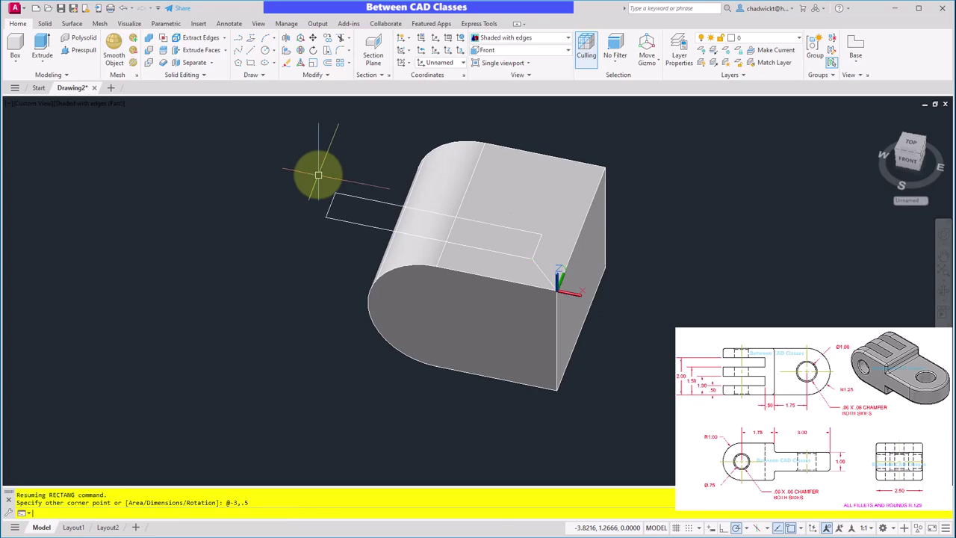
pyautogui.press('Escape')
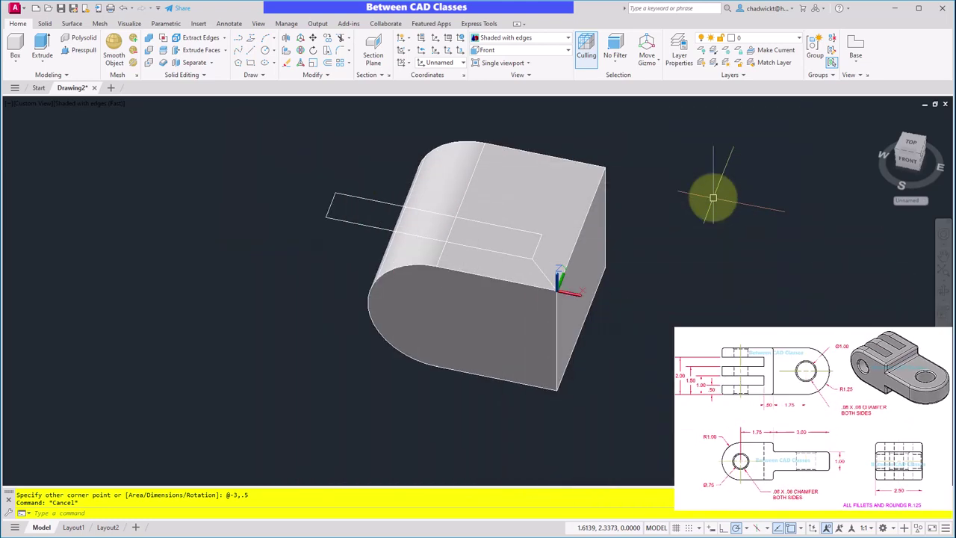
pyautogui.click(327, 38)
# Step: Copy the rectangle 1 unit from its corner to make a parallel second outline
pyautogui.click(353, 197)
pyautogui.press('Return')
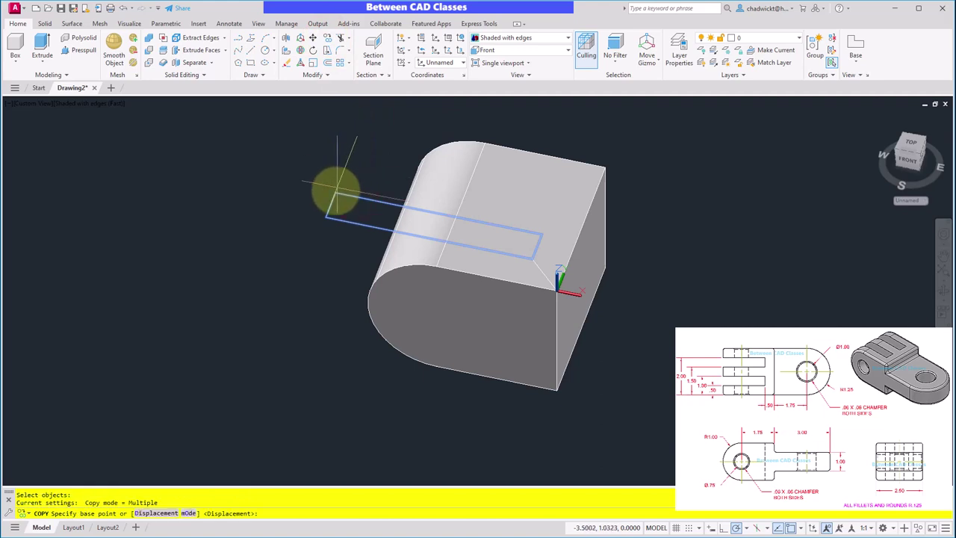
pyautogui.click(335, 193)
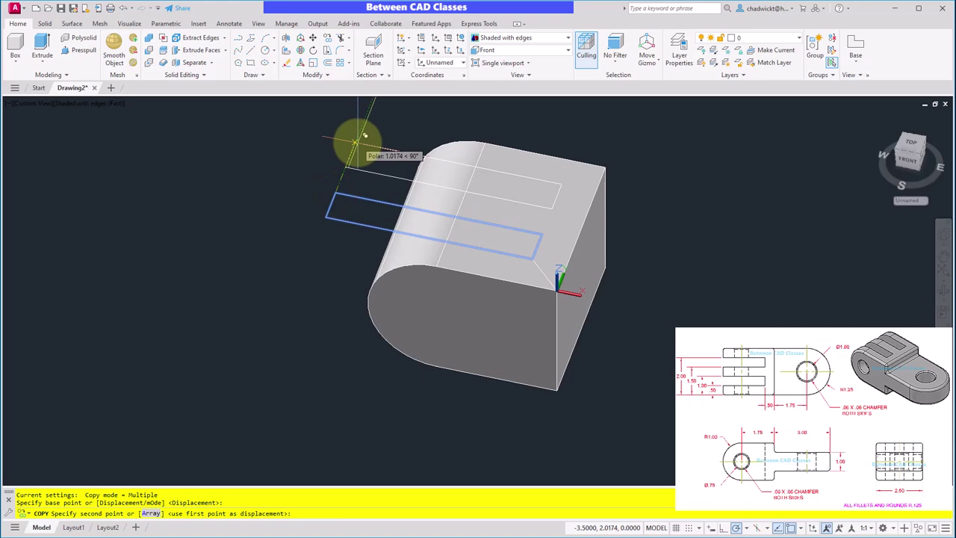
pyautogui.write('1')
pyautogui.press('Return')
pyautogui.press('Escape')
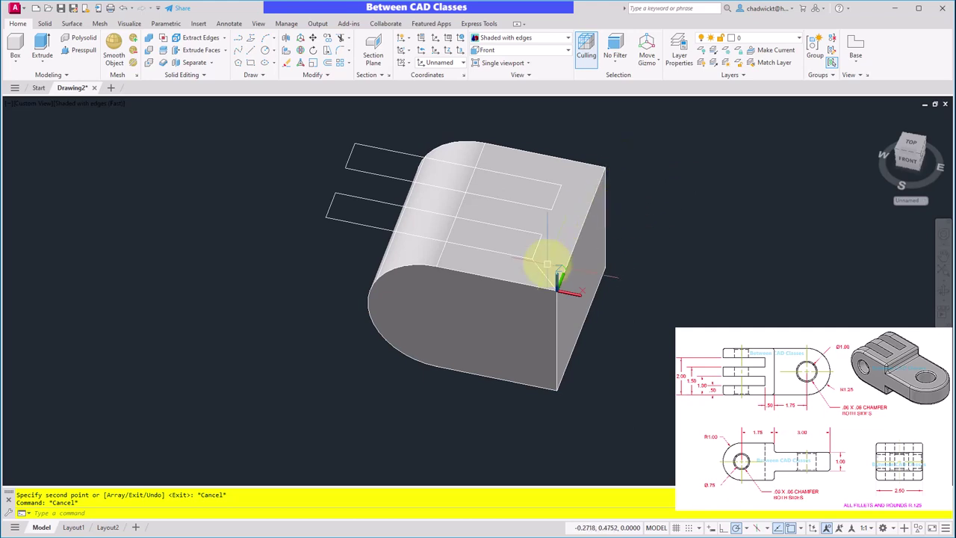
# Step: Select and erase the extra object on the solid
pyautogui.click(540, 269)
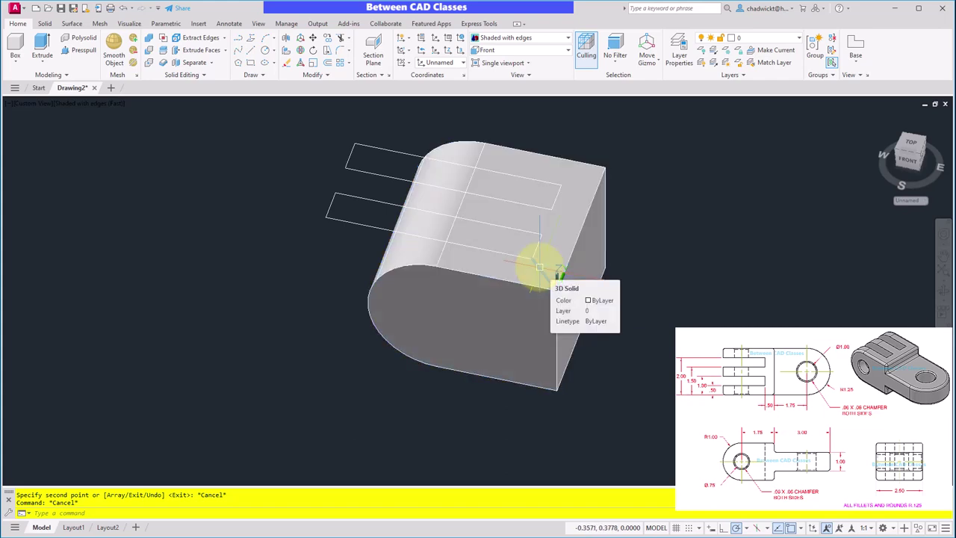
pyautogui.click(540, 266)
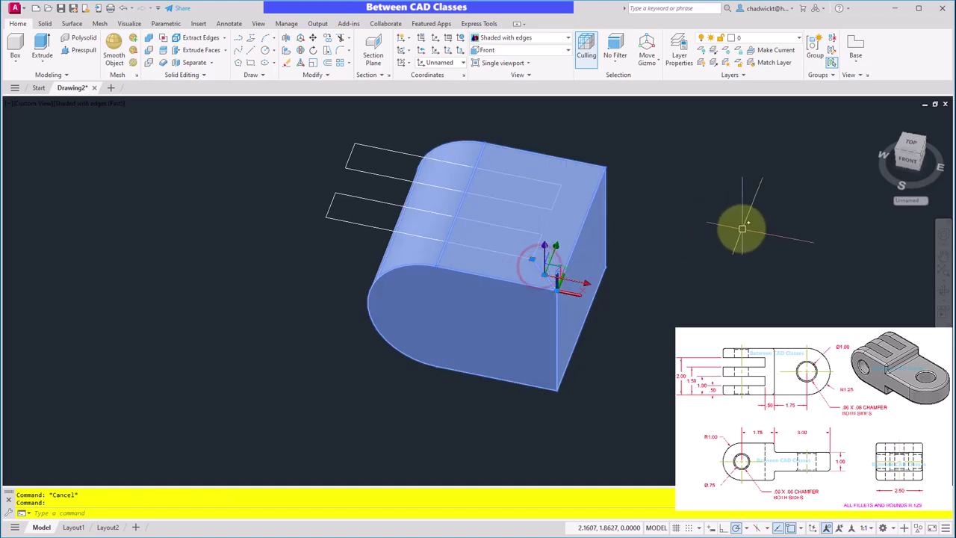
pyautogui.press('Delete')
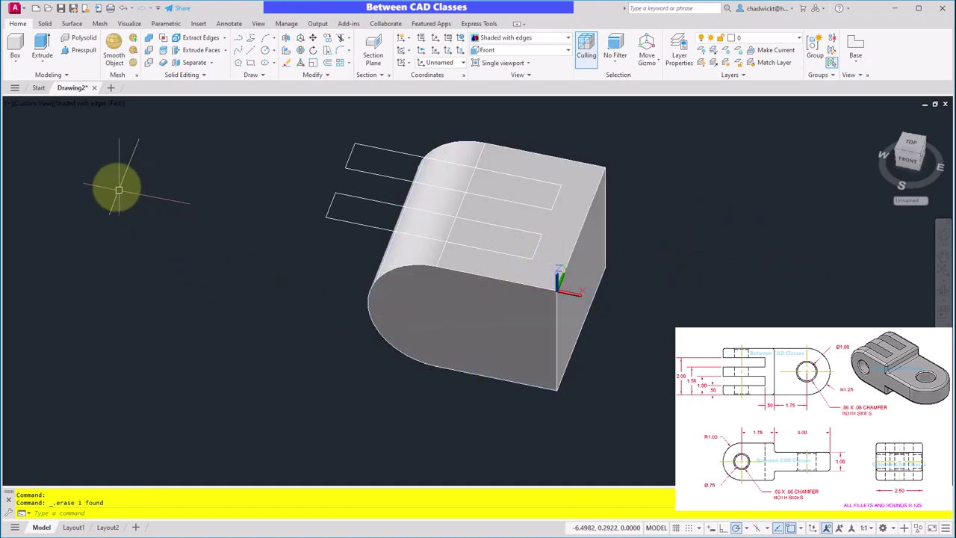
# Step: Extrude both rectangles down through the block into two bars
pyautogui.click(42, 50)
pyautogui.click(378, 127)
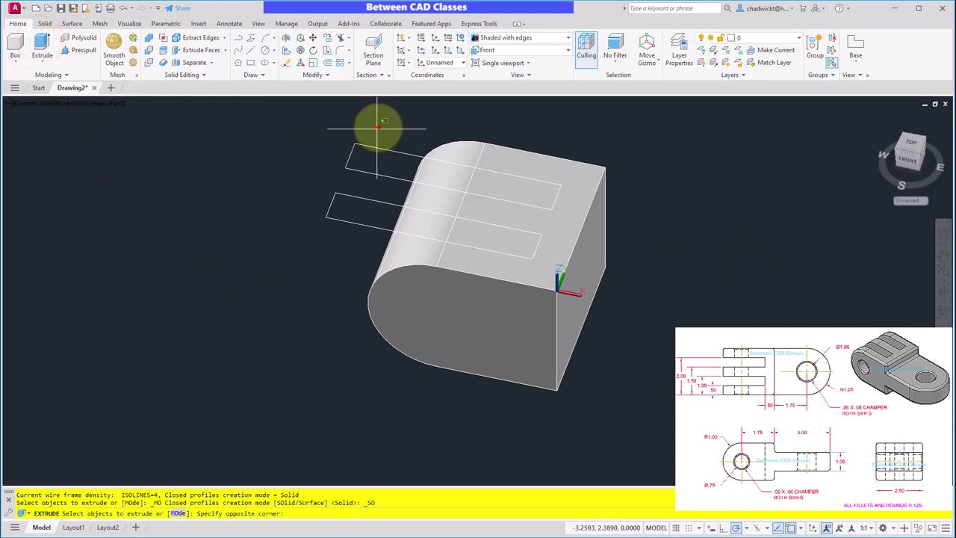
pyautogui.click(301, 202)
pyautogui.press('Return')
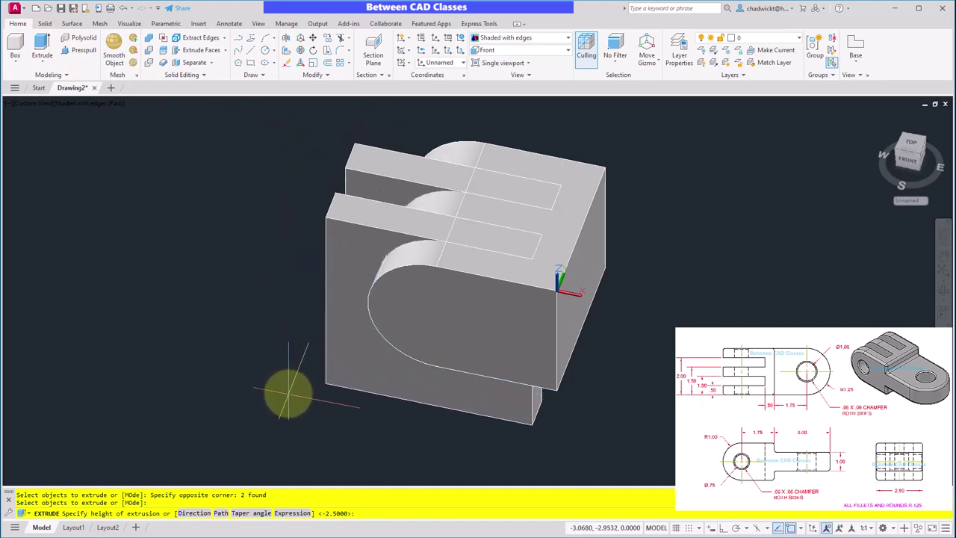
pyautogui.click(289, 393)
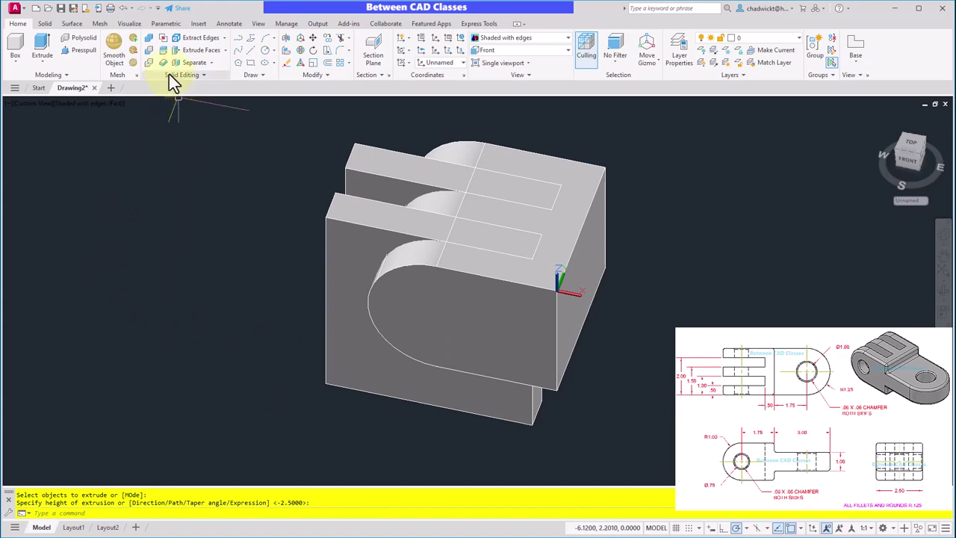
# Step: Subtract both bars from the block to cut the slots, then enable Dynamic UCS
pyautogui.click(150, 50)
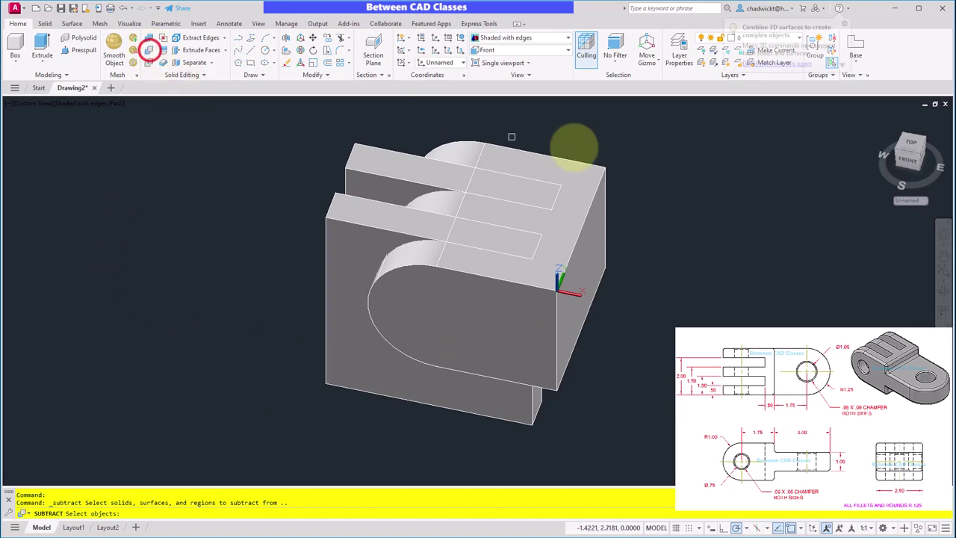
pyautogui.click(577, 164)
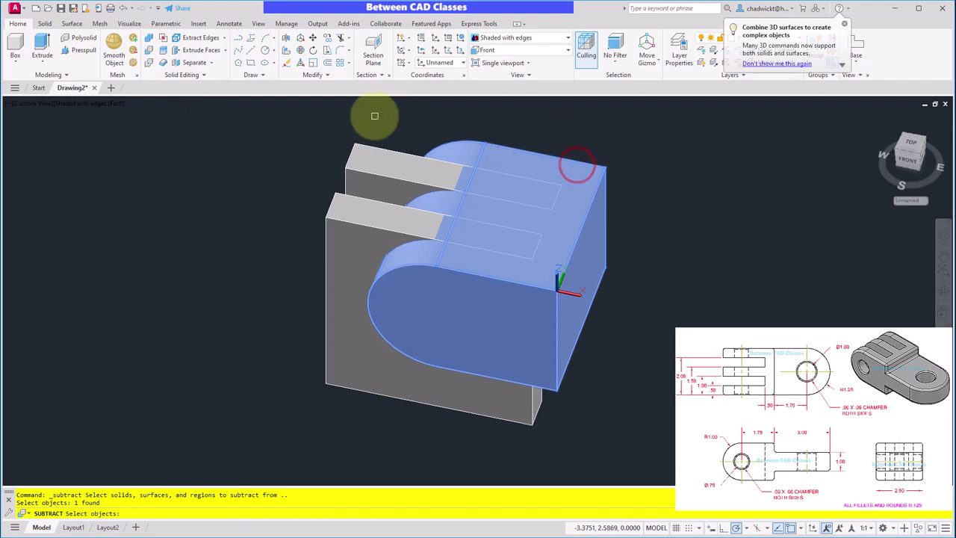
pyautogui.press('Return')
pyautogui.click(357, 142)
pyautogui.click(325, 205)
pyautogui.press('Return')
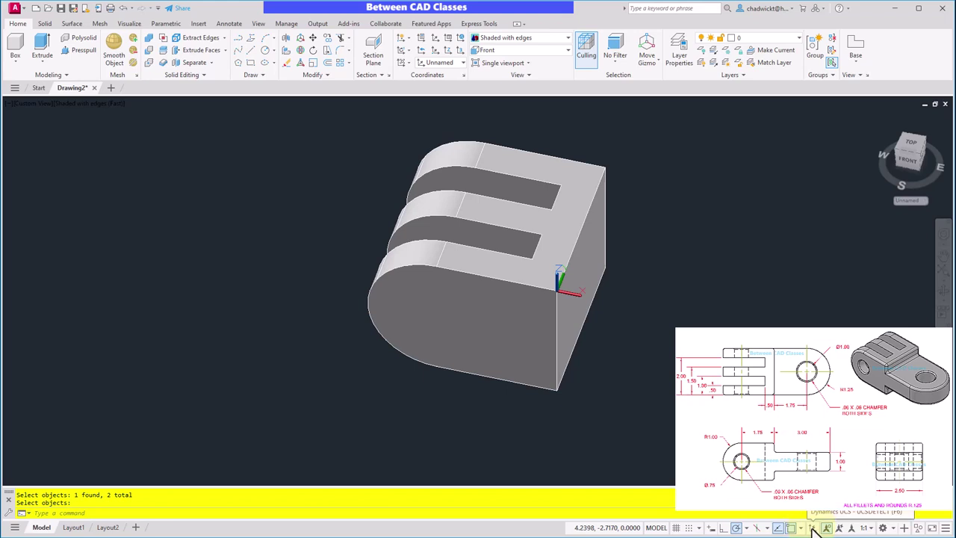
pyautogui.click(814, 528)
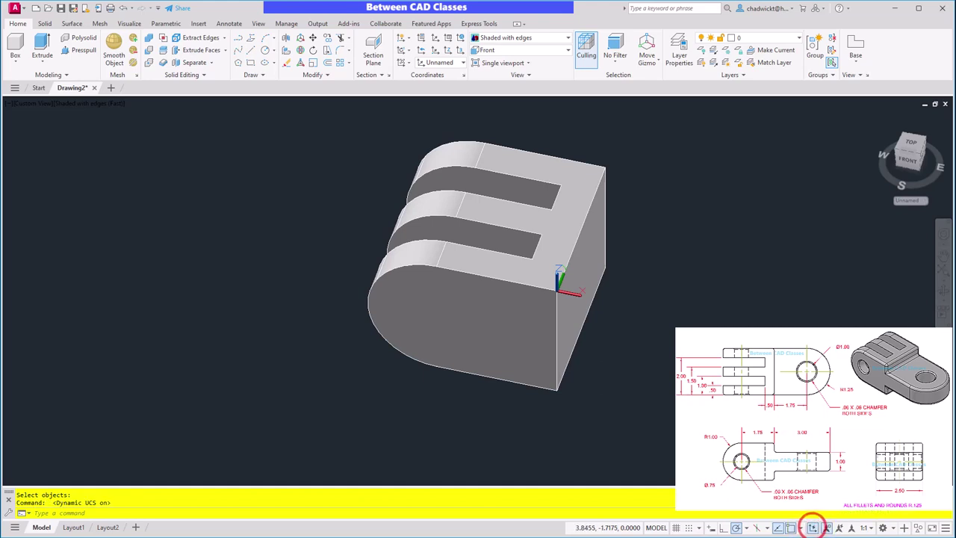
# Step: Draw a 0.375-radius circle centred on the rounded end's arc
pyautogui.click(265, 50)
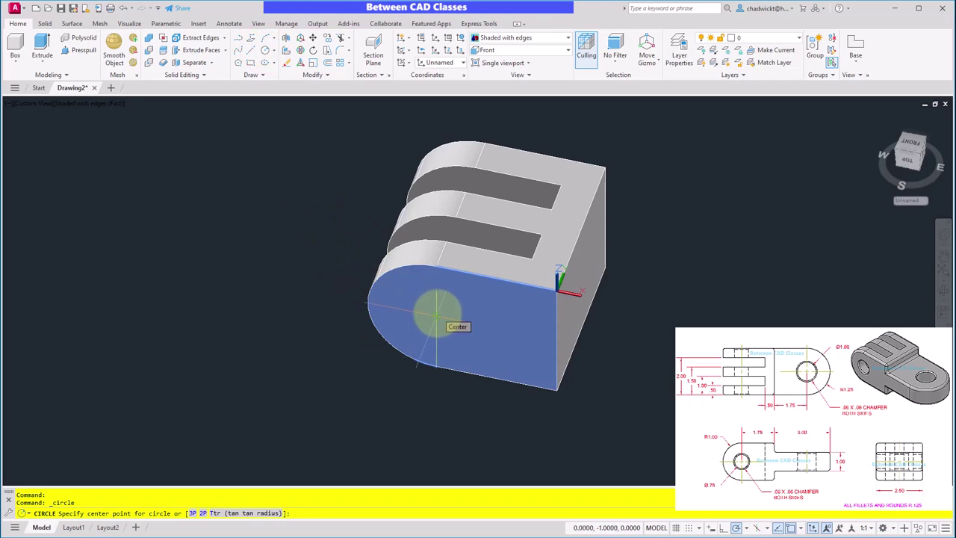
pyautogui.click(437, 314)
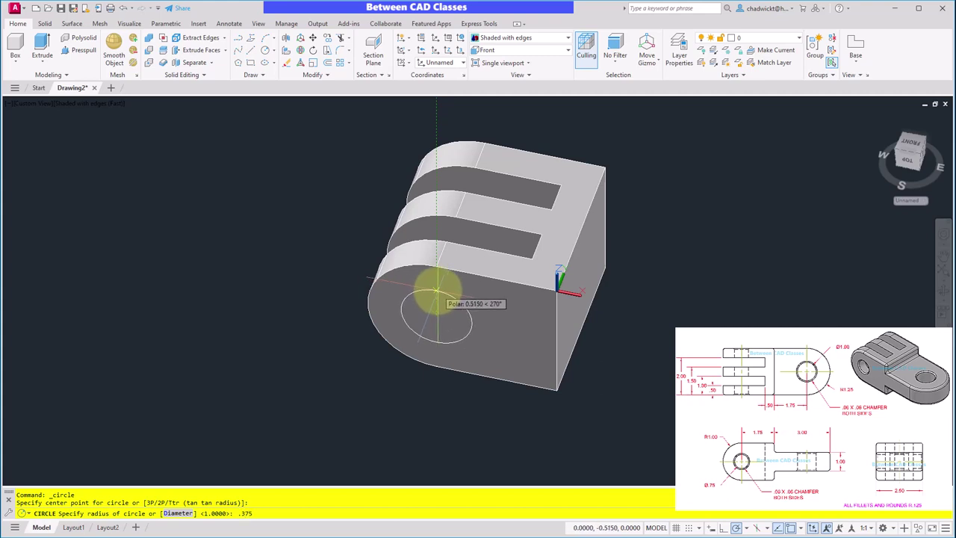
pyautogui.press('Return')
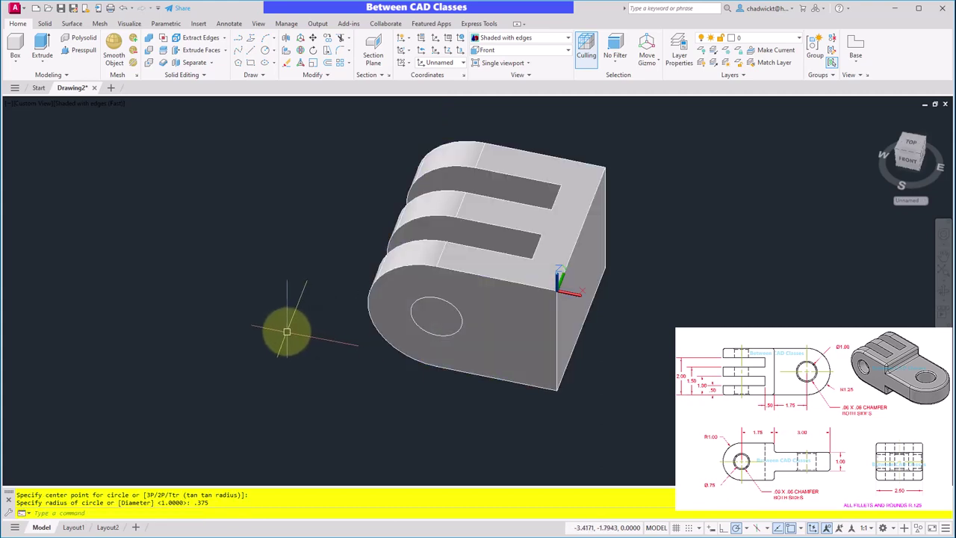
# Step: Extrude the circle into a cylinder running through the fork
pyautogui.click(38, 57)
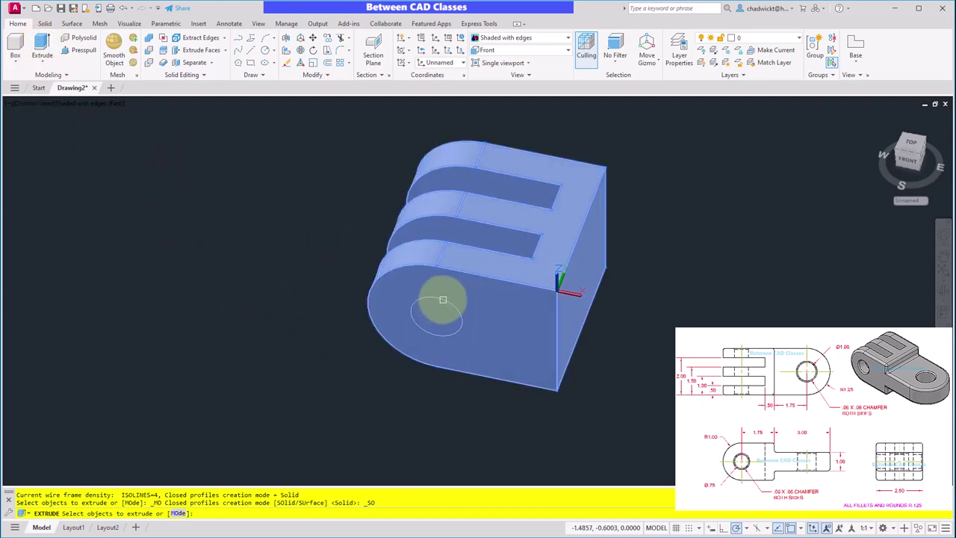
pyautogui.click(443, 300)
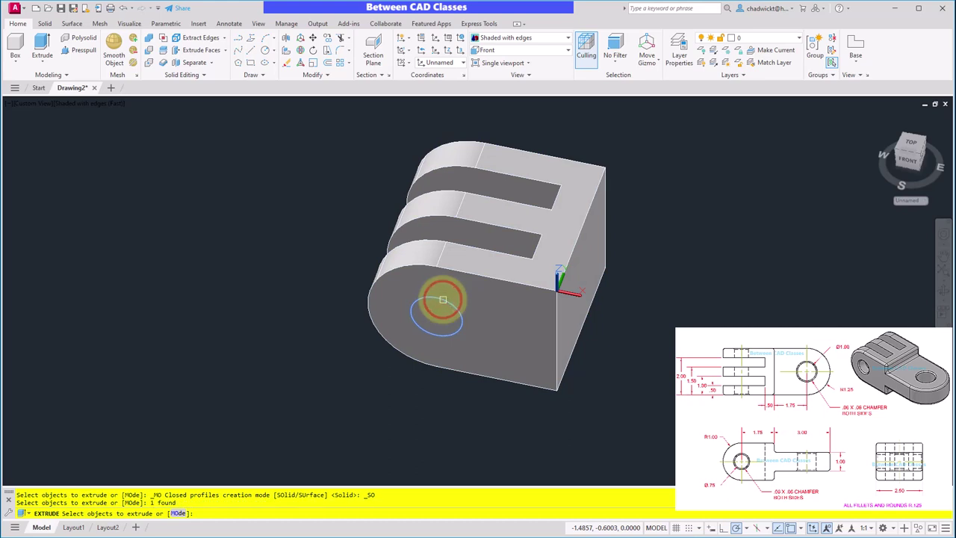
pyautogui.press('Return')
pyautogui.click(571, 115)
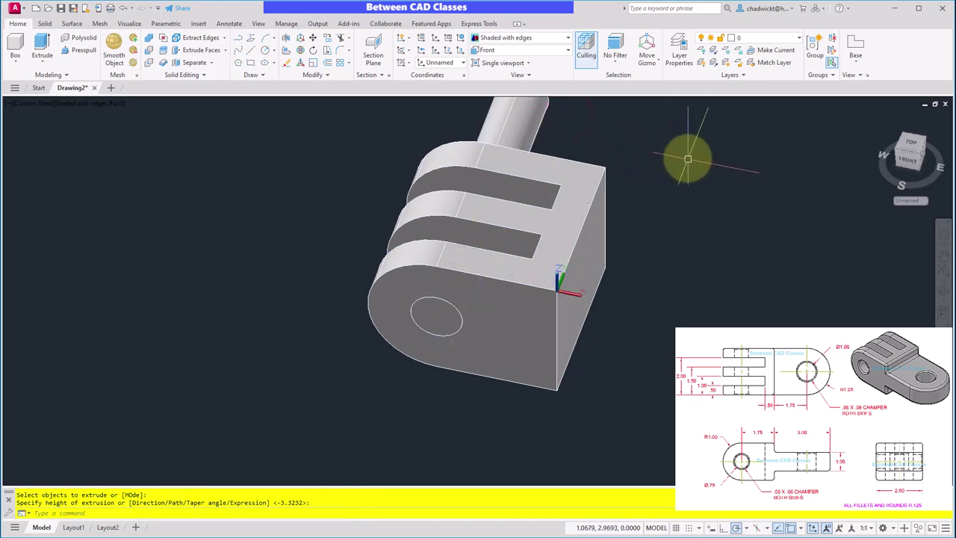
pyautogui.click(147, 50)
# Step: Subtract the cylinder from the body, leaving a 0.75-diameter hole, and confirm it is one solid
pyautogui.click(566, 165)
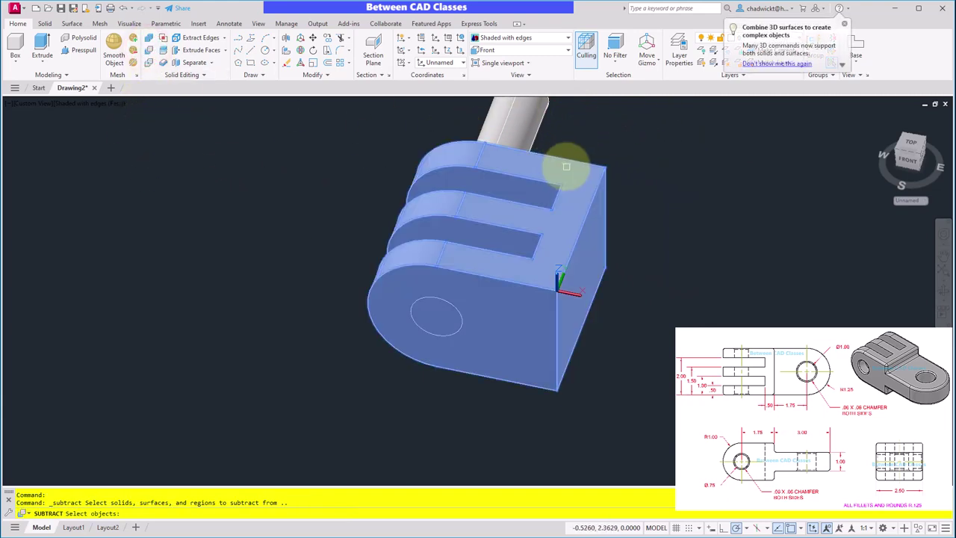
pyautogui.press('Return')
pyautogui.click(540, 120)
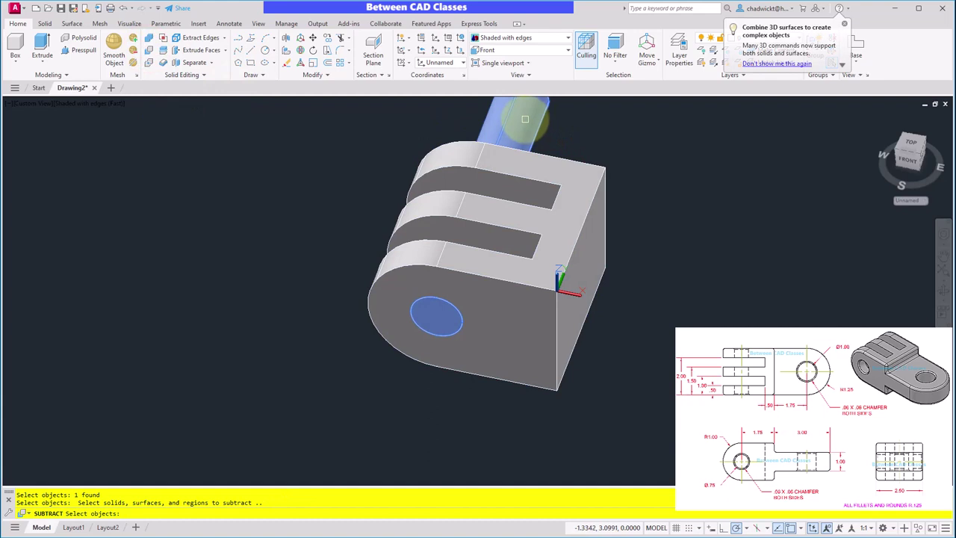
pyautogui.press('Return')
pyautogui.keyDown('shift'); pyautogui.moveTo(664, 258); pyautogui.dragTo(660, 229, button='middle'); pyautogui.keyUp('shift')
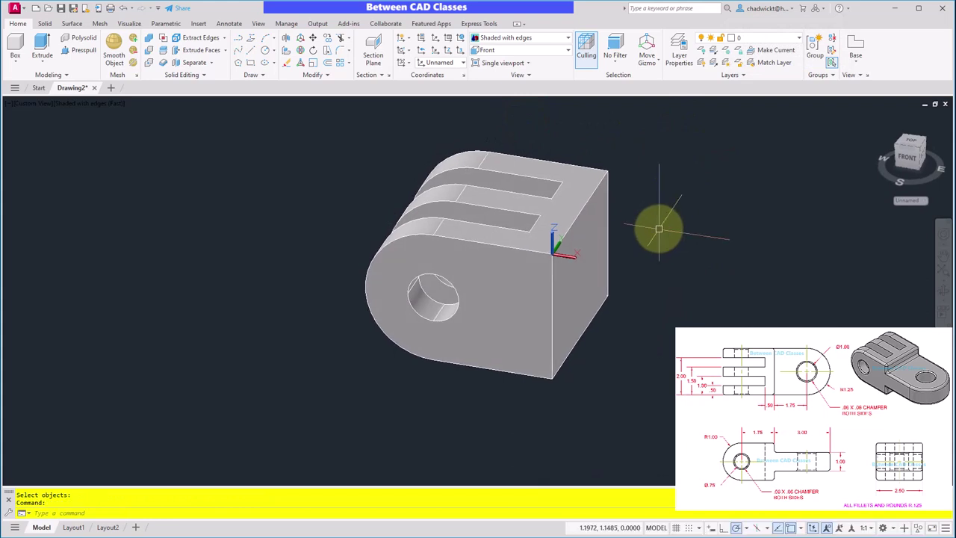
pyautogui.click(590, 288)
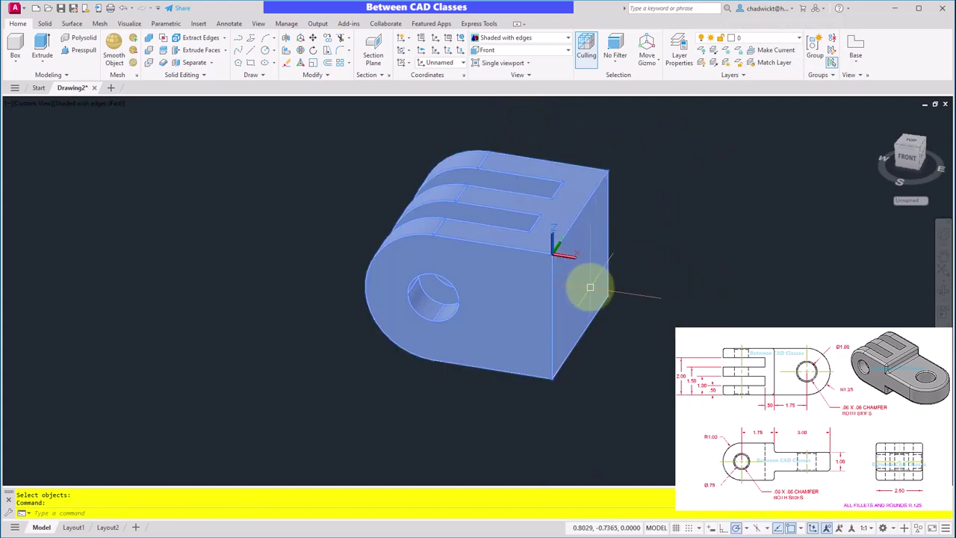
pyautogui.press('Escape')
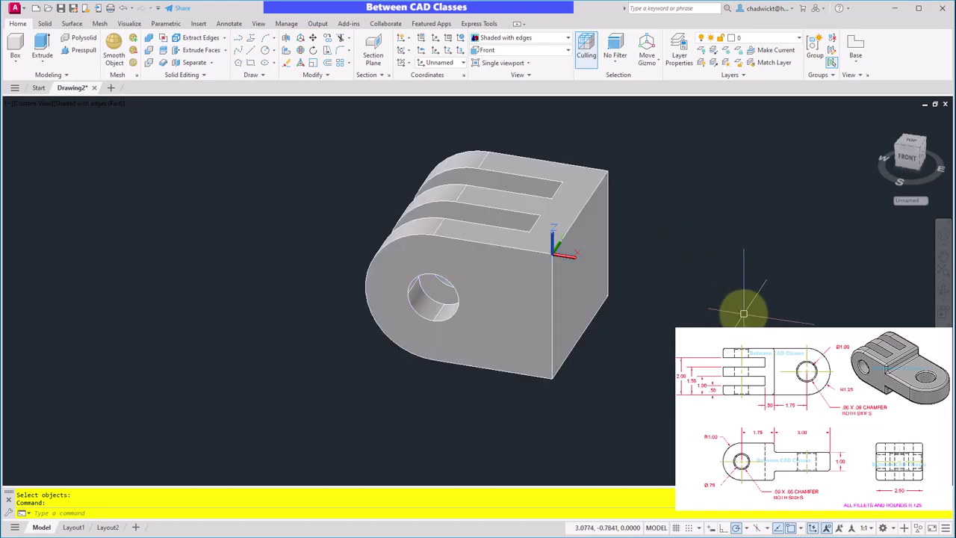
pyautogui.click(519, 274)
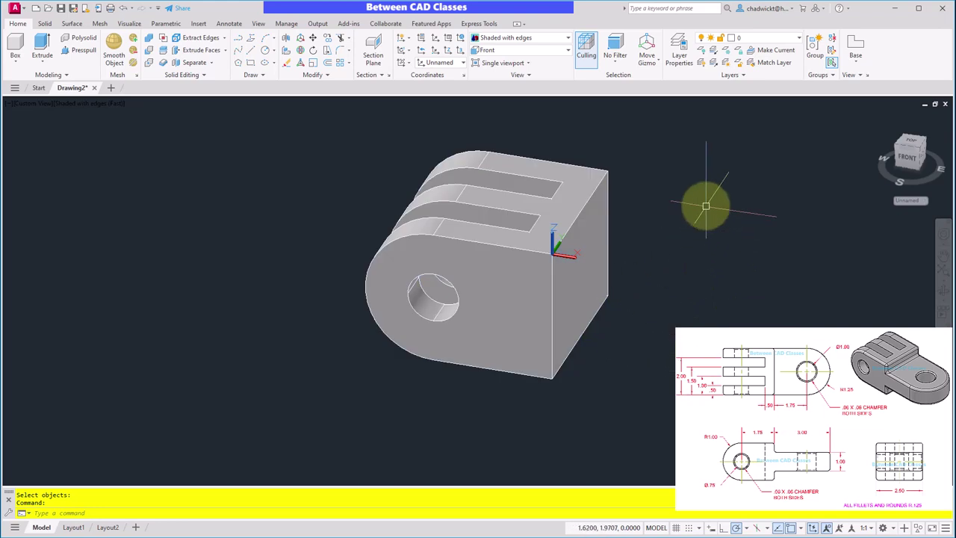
# Step: Switch to the Front view, turn off Dynamic UCS, and pan to make room on the right
pyautogui.click(565, 50)
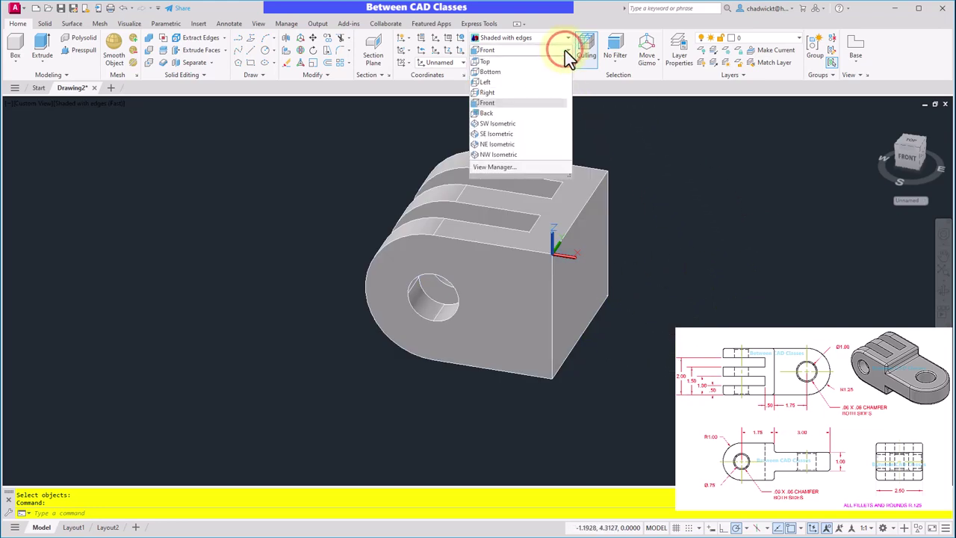
pyautogui.click(488, 103)
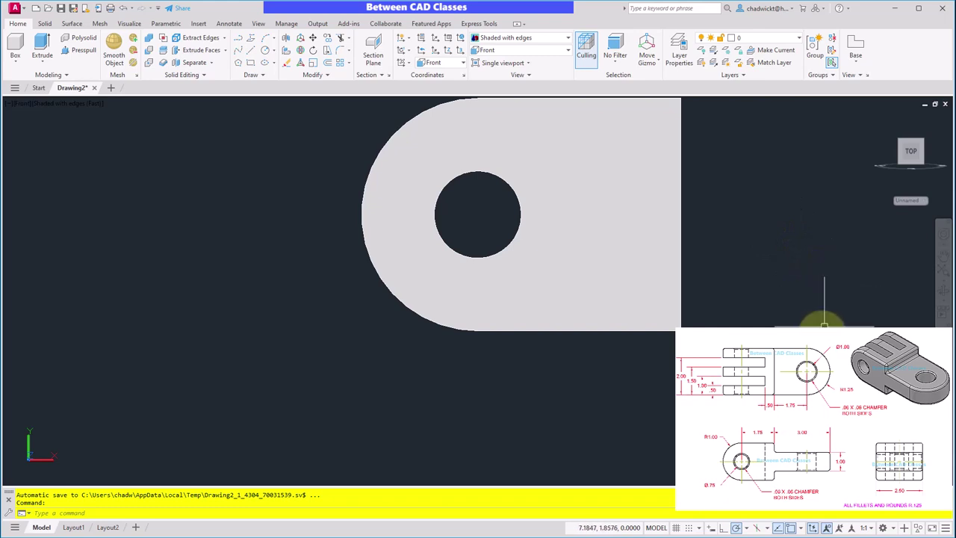
pyautogui.click(792, 528)
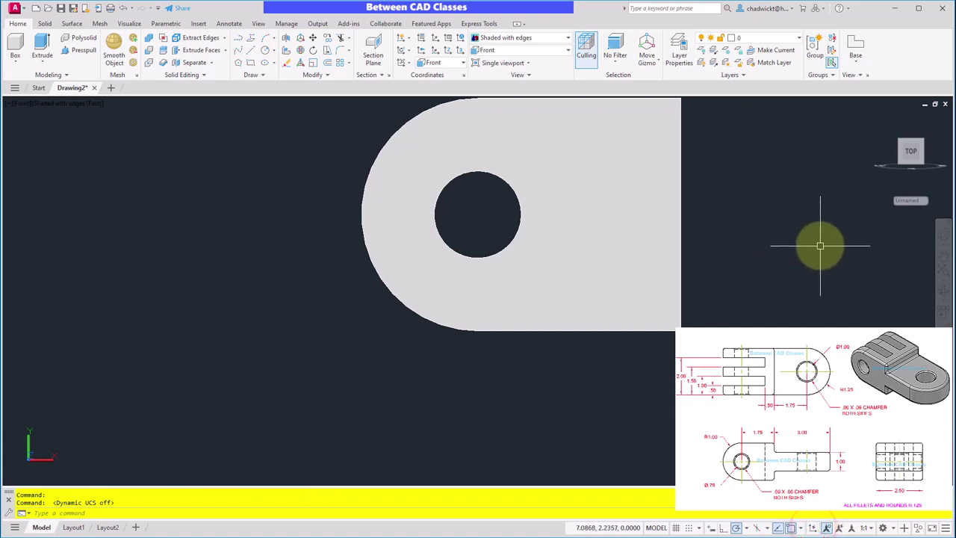
pyautogui.moveTo(820, 247); pyautogui.dragTo(682, 280, button='middle')
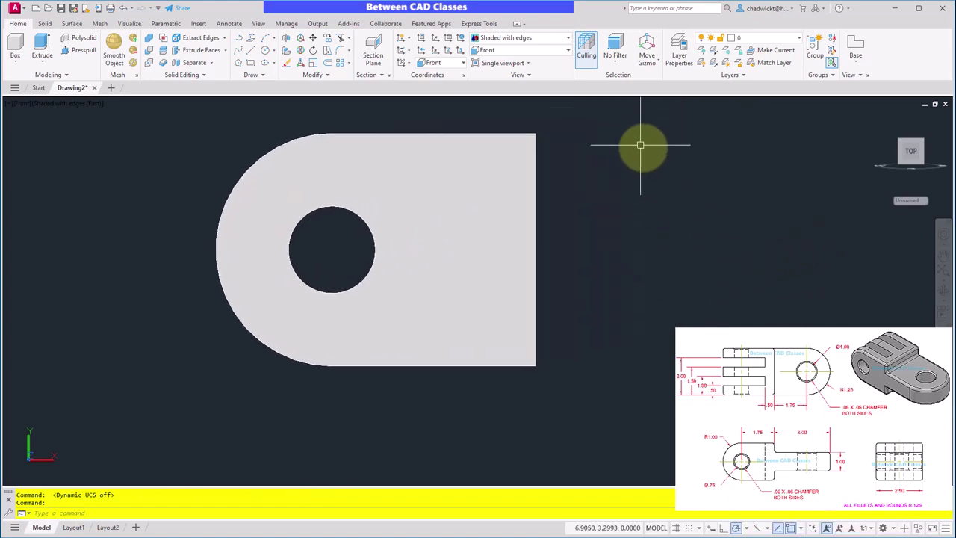
# Step: Draw a 3 × 1 rectangle (@3,1) starting 0.5 above the body's lower right corner
pyautogui.click(249, 63)
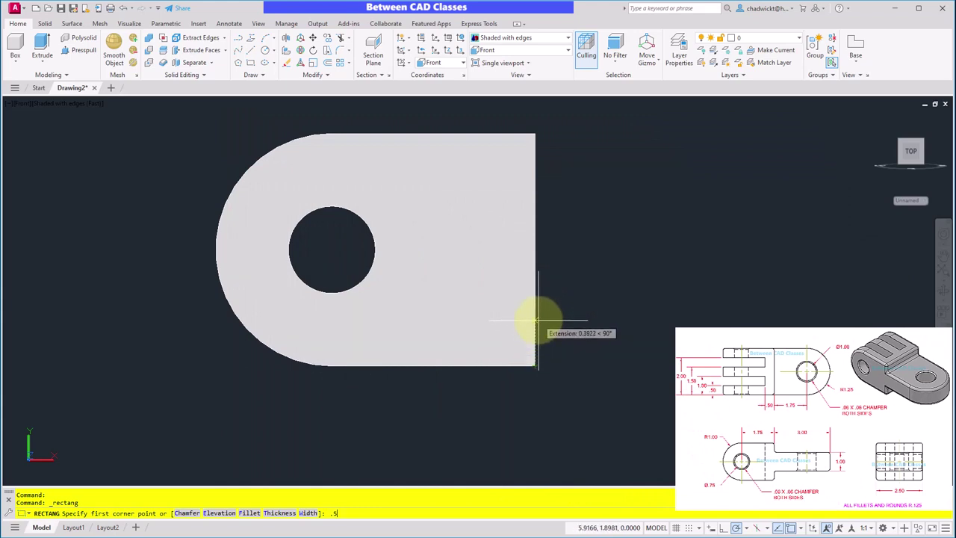
pyautogui.press('Return')
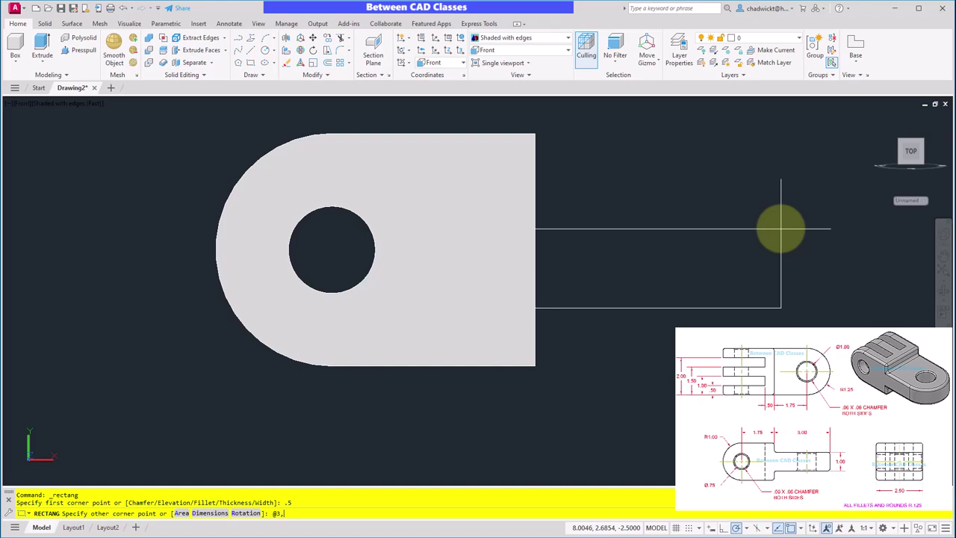
pyautogui.write('@3,1')
pyautogui.press('Return')
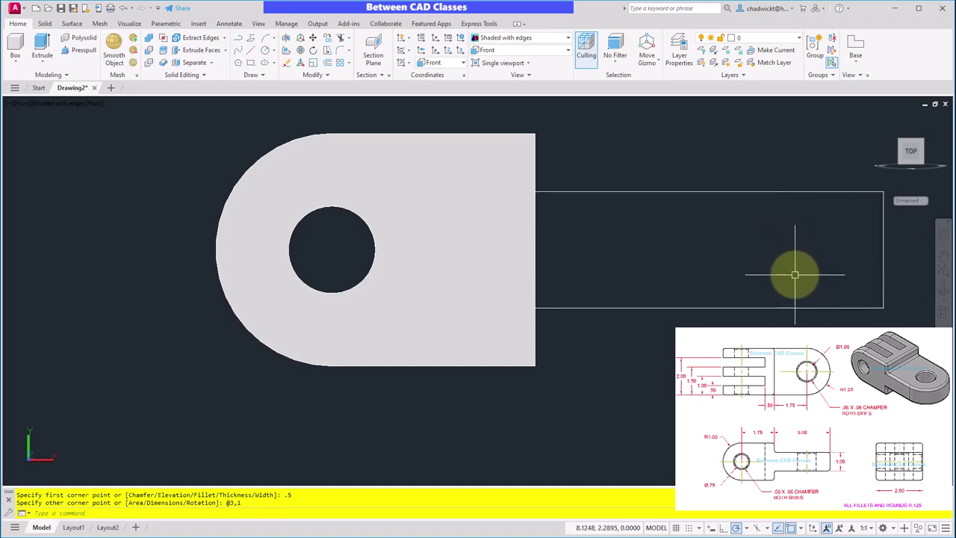
pyautogui.moveTo(790, 274)
pyautogui.mouseDown(button='middle')
pyautogui.moveTo(704, 277)
pyautogui.moveTo(690, 303)
pyautogui.mouseUp(button='middle')
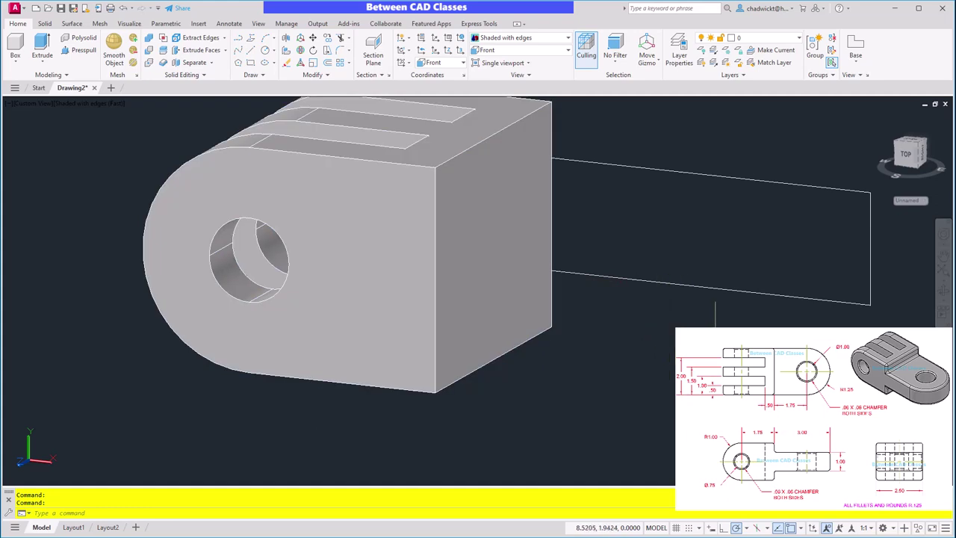
# Step: Extrude the 3 × 1 rectangle 2.5 units into the bracket's arm block
pyautogui.press('Escape')
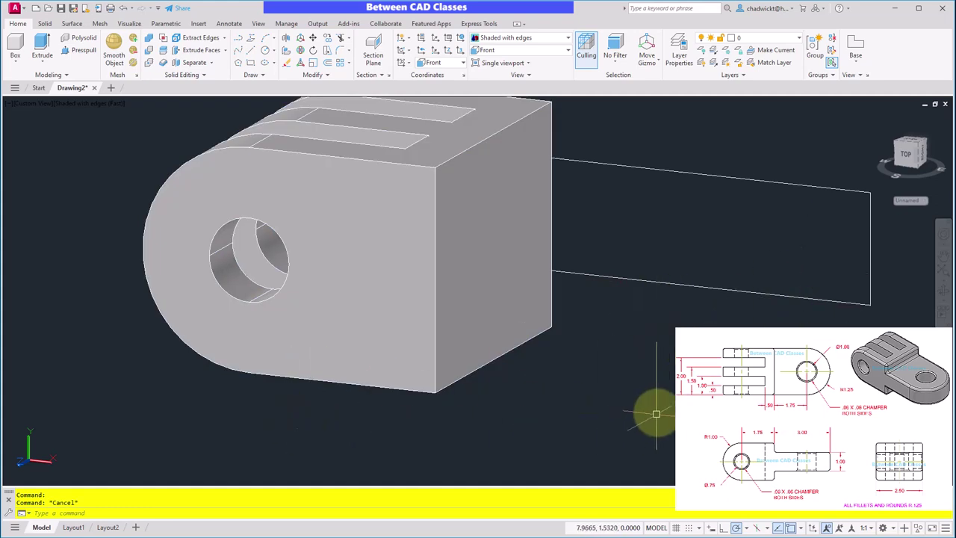
pyautogui.click(39, 39)
pyautogui.click(718, 176)
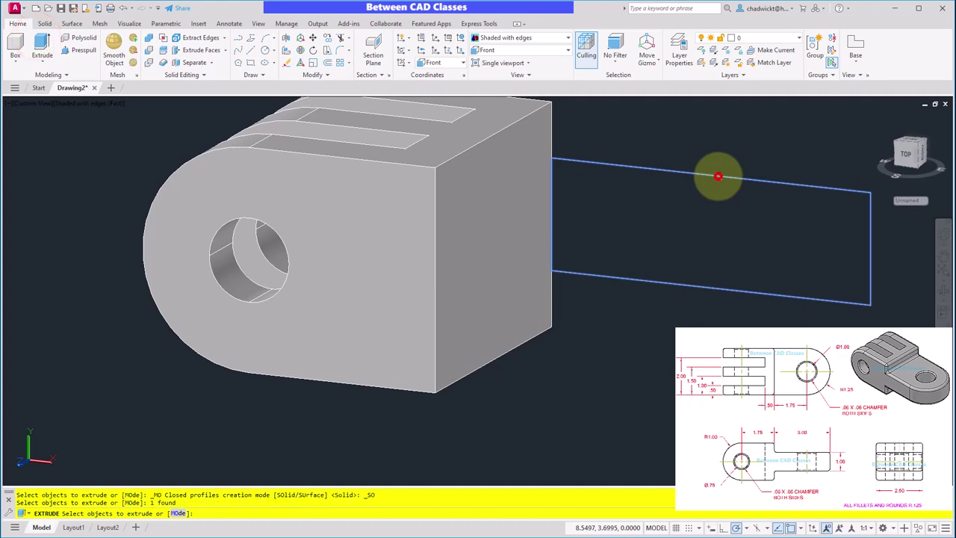
pyautogui.press('Return')
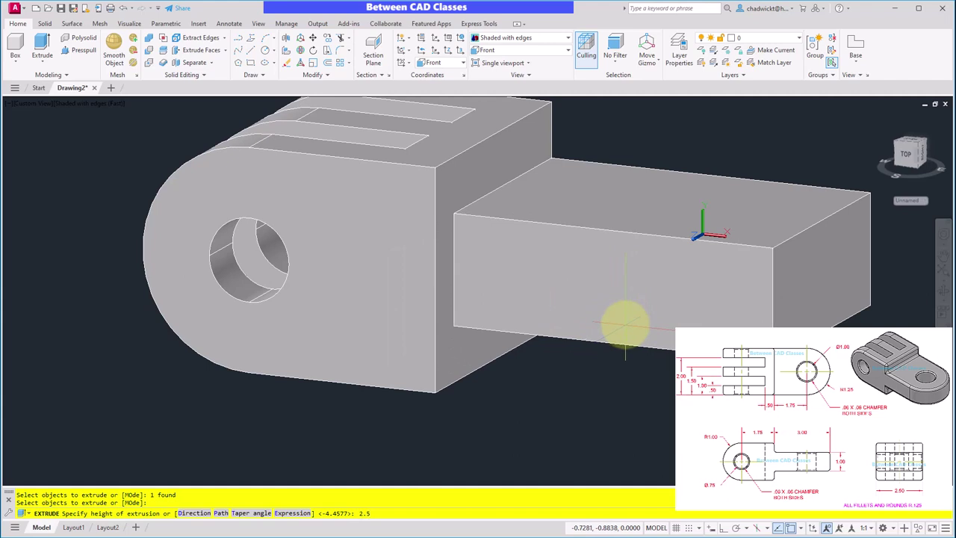
pyautogui.write('2.5')
pyautogui.press('Return')
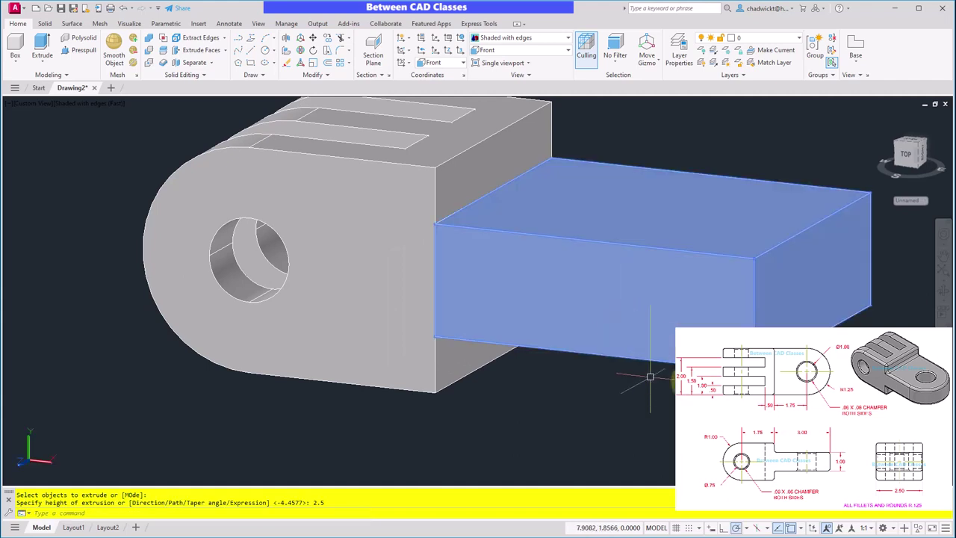
pyautogui.press('Escape')
pyautogui.press('Escape')
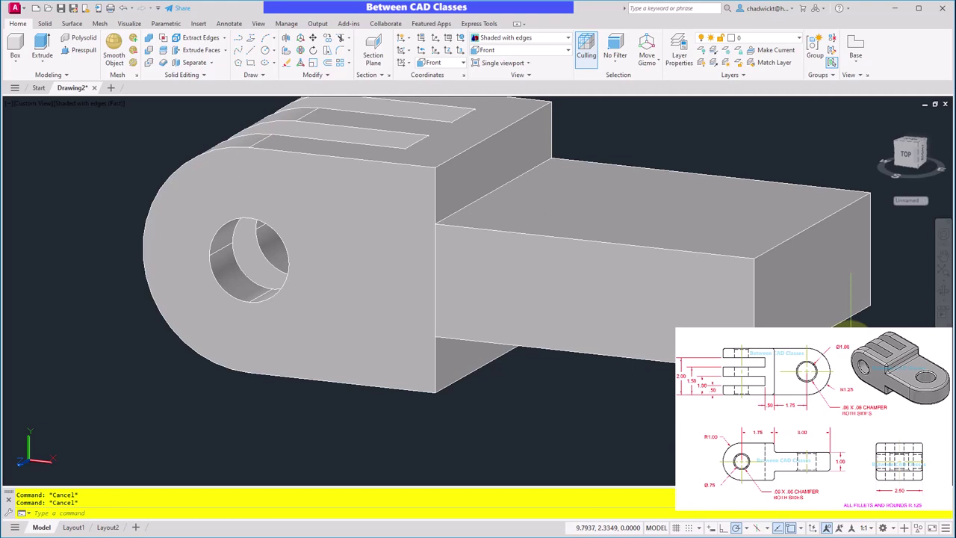
# Step: Set up an edge fillet on the solid with a 1.25 radius
pyautogui.moveTo(845, 303); pyautogui.dragTo(719, 292, button='middle')
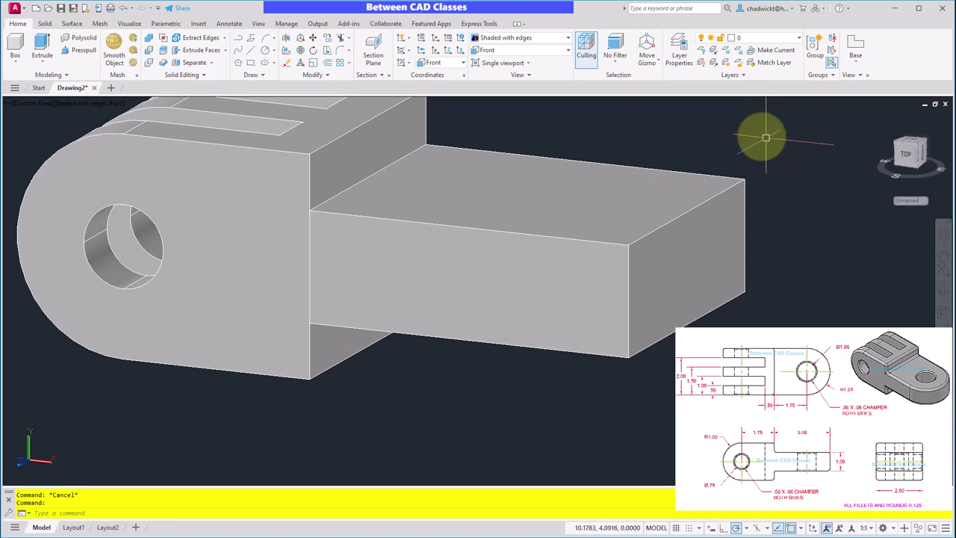
pyautogui.click(418, 105)
pyautogui.click(45, 25)
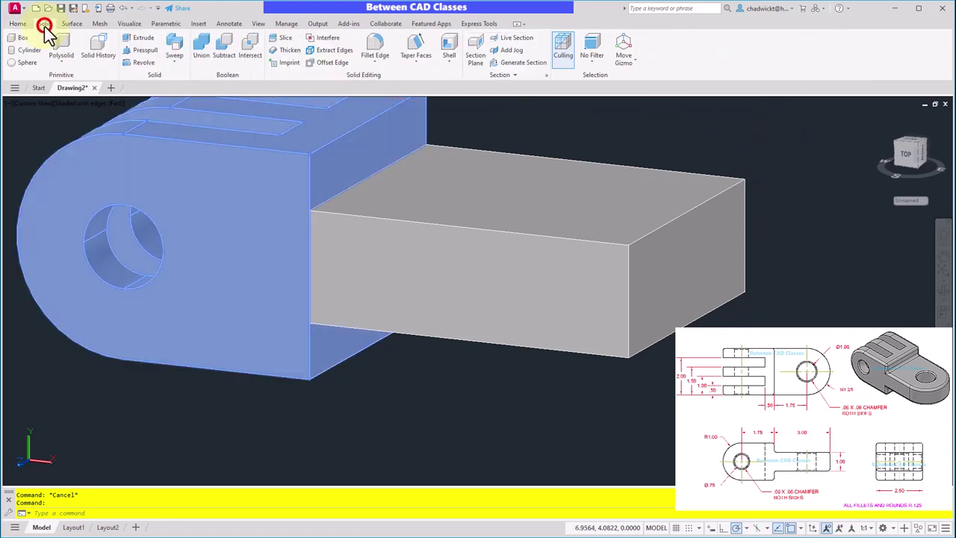
pyautogui.click(376, 46)
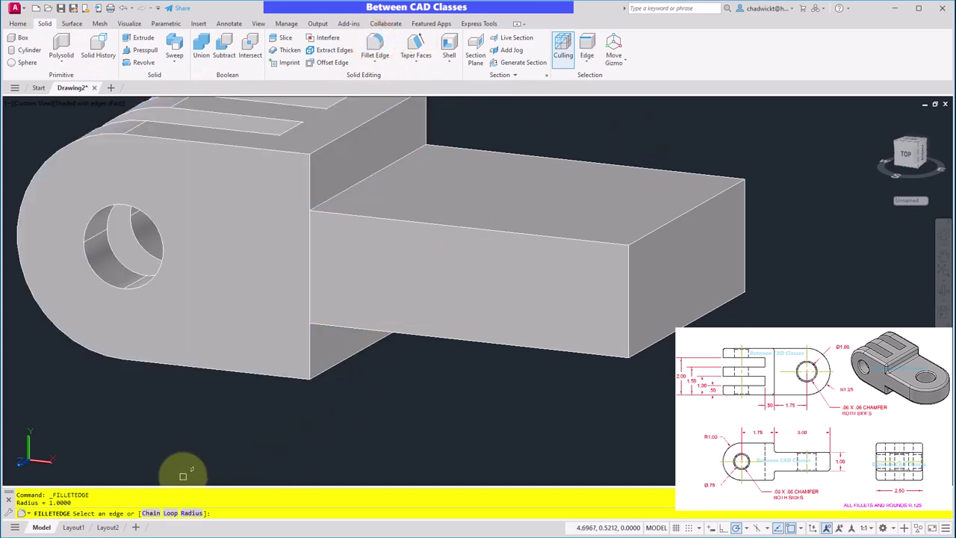
pyautogui.click(192, 514)
pyautogui.write('1')
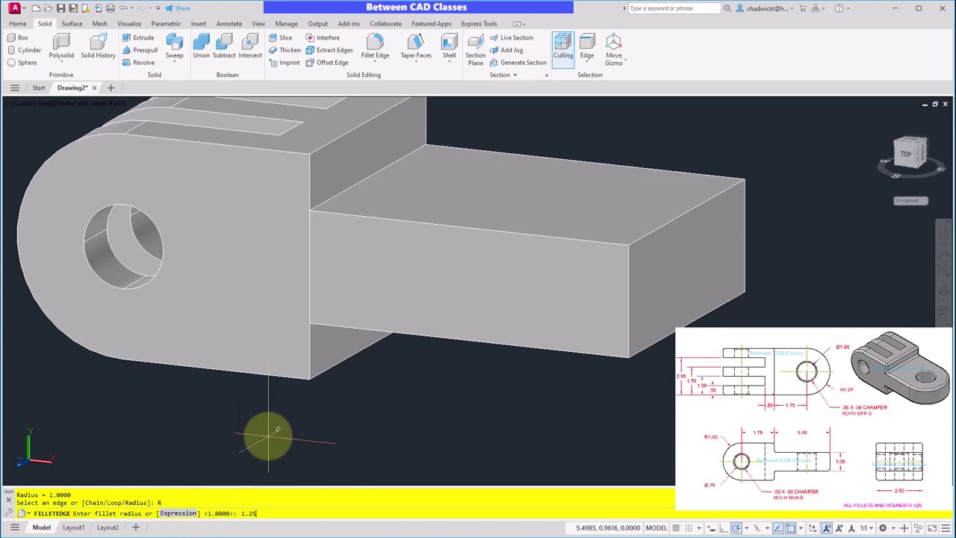
pyautogui.press('Return')
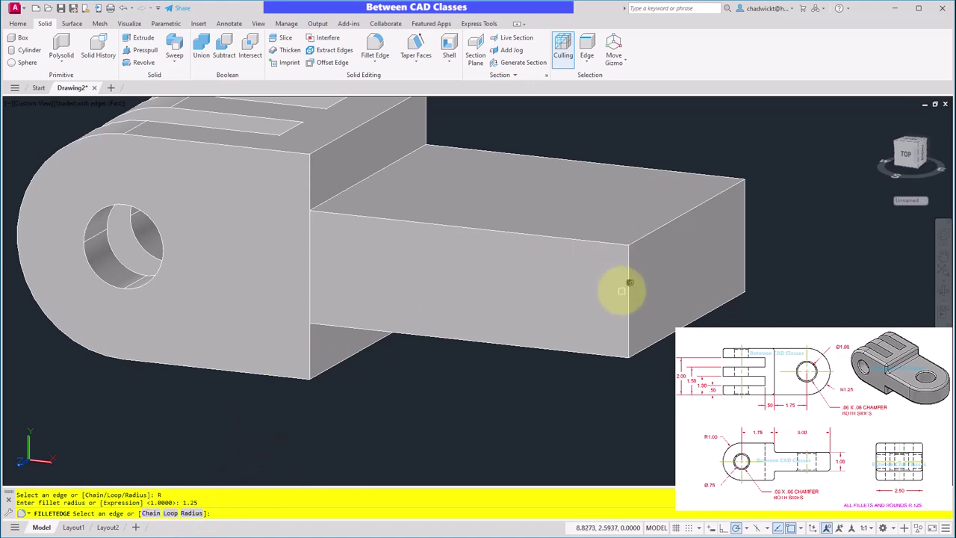
# Step: Round the arm's far-end vertical edge with the 1.25 fillet
pyautogui.click(628, 290)
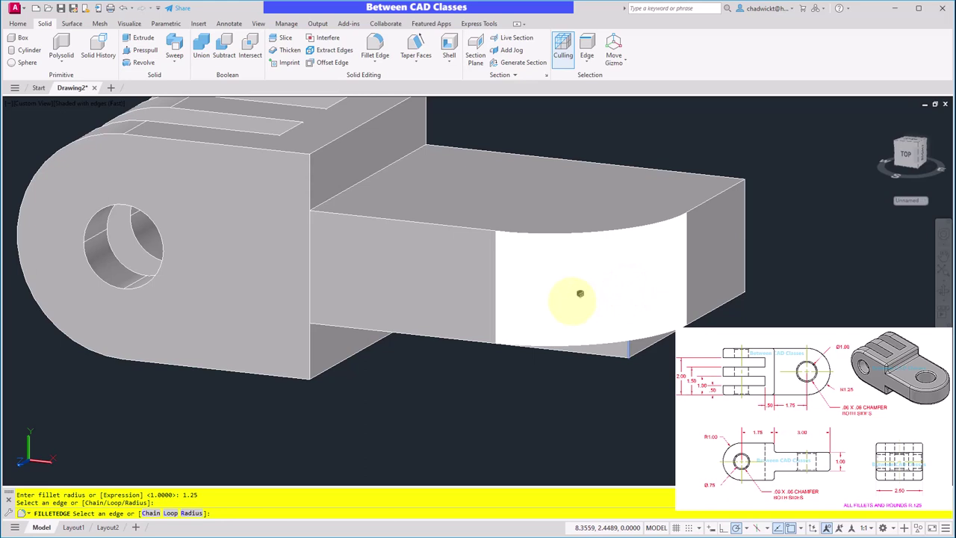
pyautogui.press('Return')
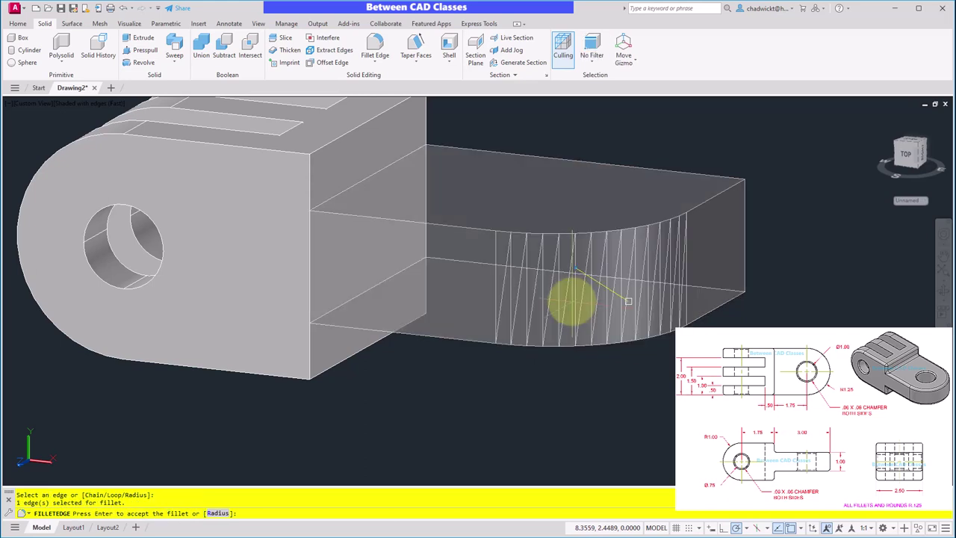
pyautogui.press('Return')
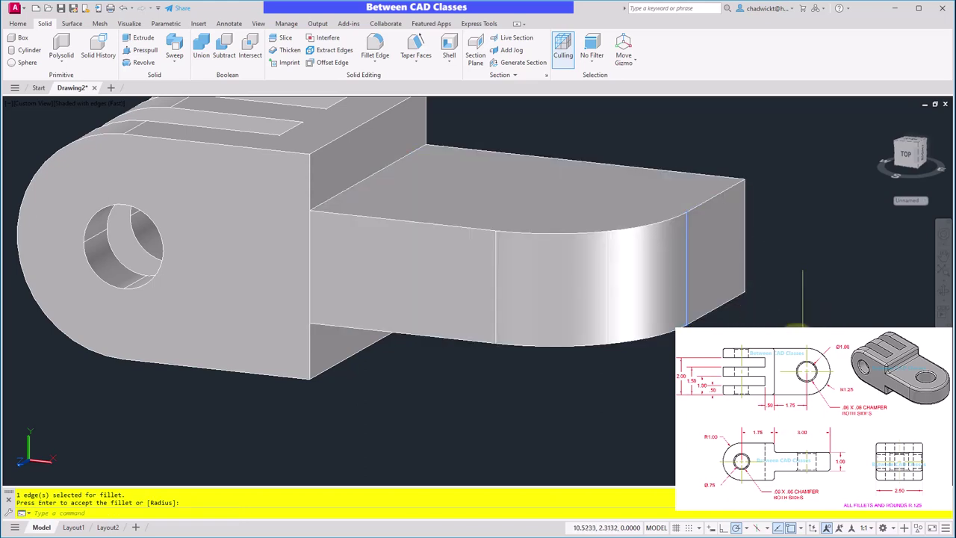
pyautogui.keyDown('shift'); pyautogui.moveTo(523, 336); pyautogui.dragTo(556, 337, button='middle'); pyautogui.keyUp('shift')
pyautogui.press('Return')
pyautogui.keyDown('shift'); pyautogui.moveTo(583, 404); pyautogui.dragTo(602, 406, button='middle'); pyautogui.keyUp('shift')
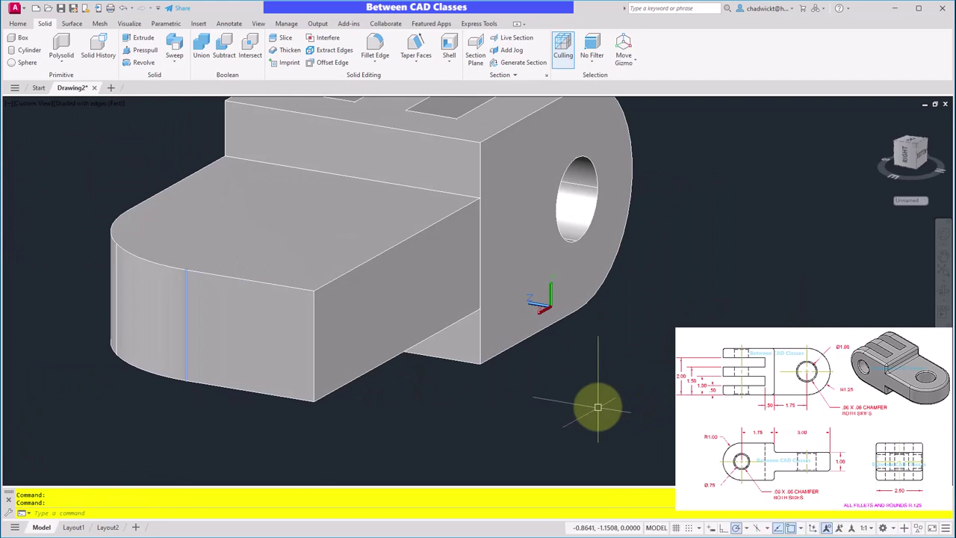
# Step: Fillet the arm's other vertical end edge at 1.25, then view from above with Dynamic UCS on
pyautogui.click(373, 54)
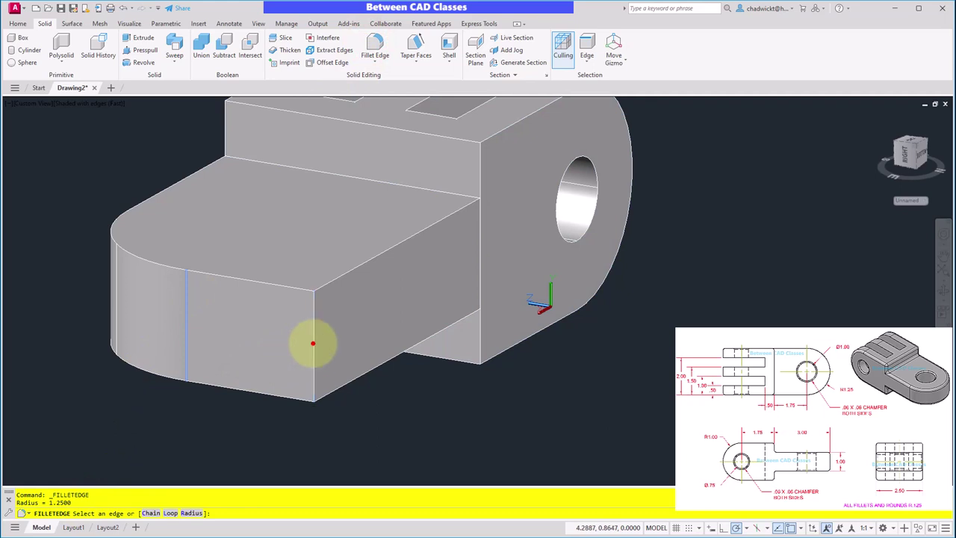
pyautogui.click(313, 343)
pyautogui.press('Return')
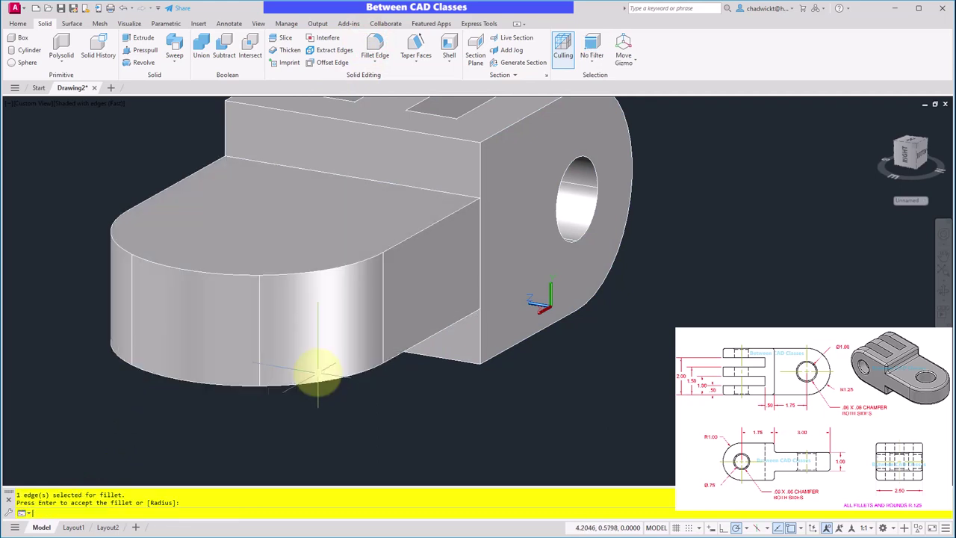
pyautogui.press('Return')
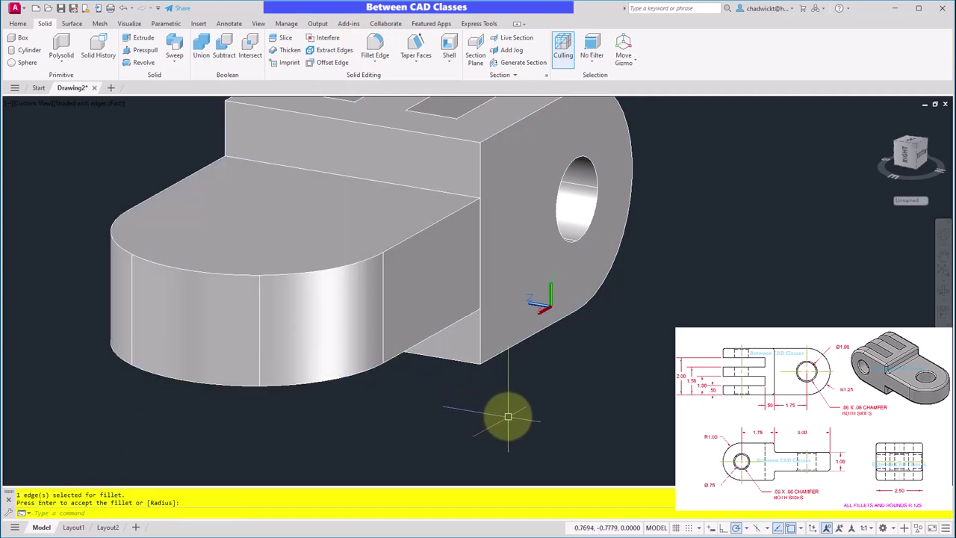
pyautogui.keyDown('shift'); pyautogui.moveTo(512, 417); pyautogui.dragTo(668, 438, button='middle'); pyautogui.keyUp('shift')
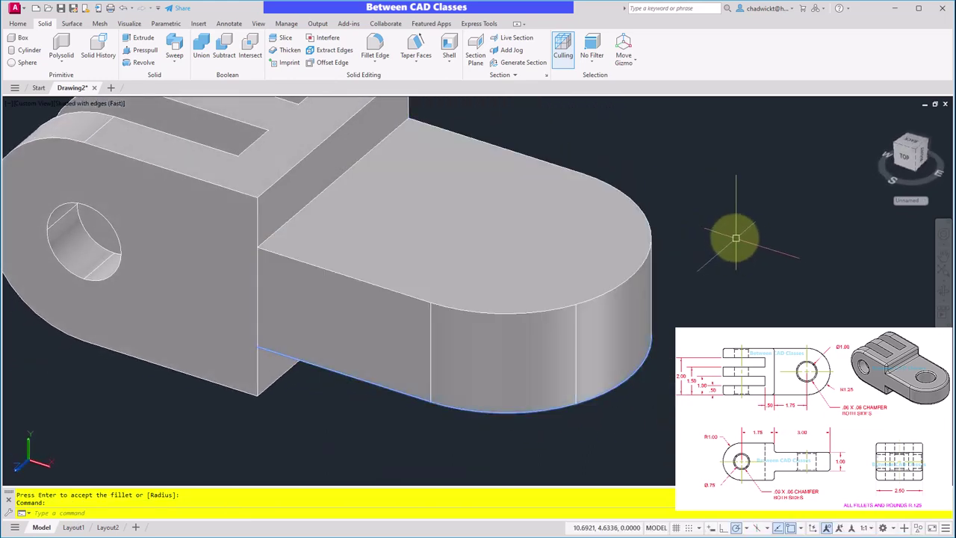
pyautogui.click(813, 527)
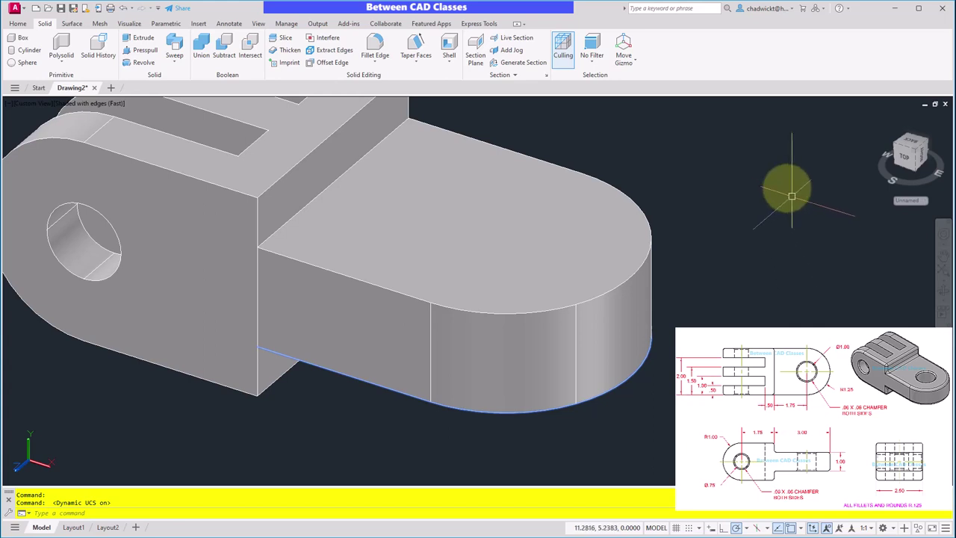
# Step: Draw a 0.5-radius circle centred on the arm's rounded end
pyautogui.click(18, 24)
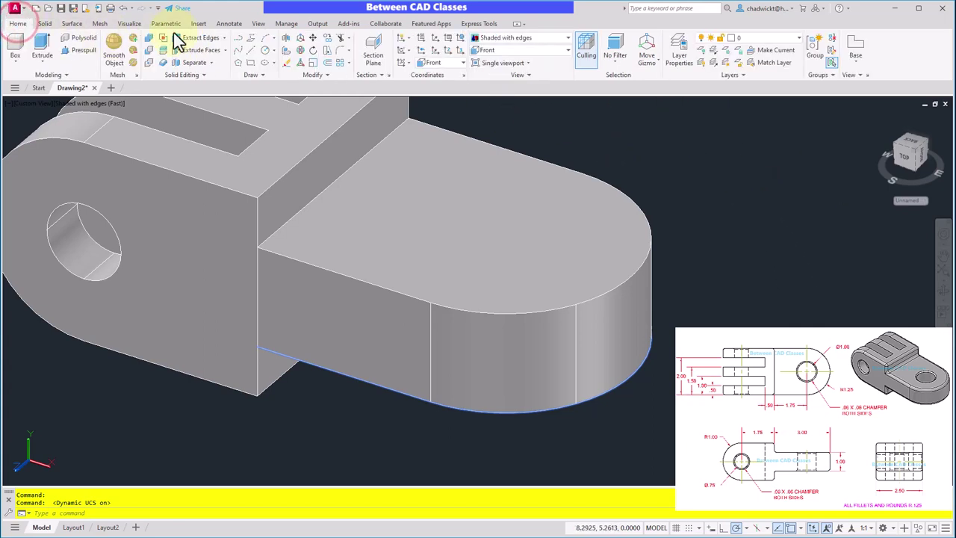
pyautogui.click(264, 49)
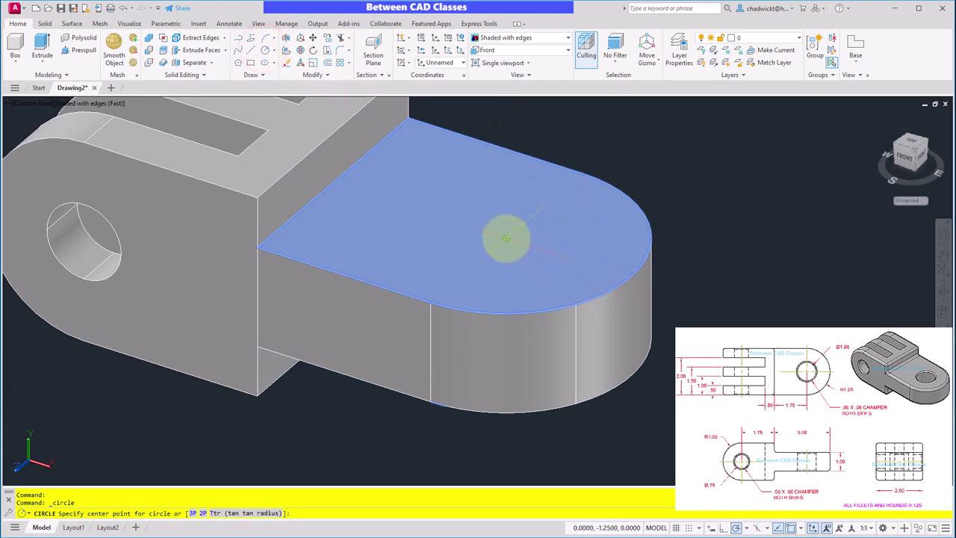
pyautogui.click(506, 237)
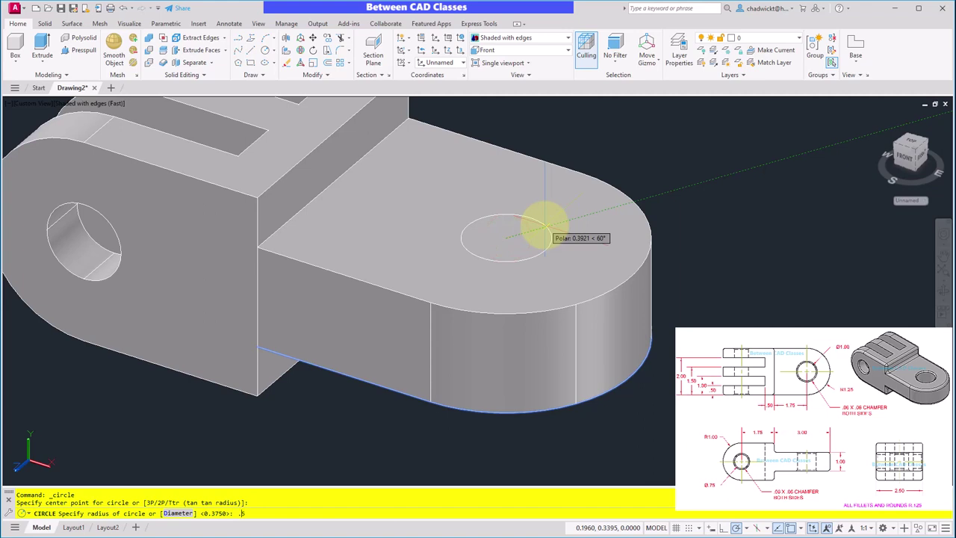
pyautogui.press('Return')
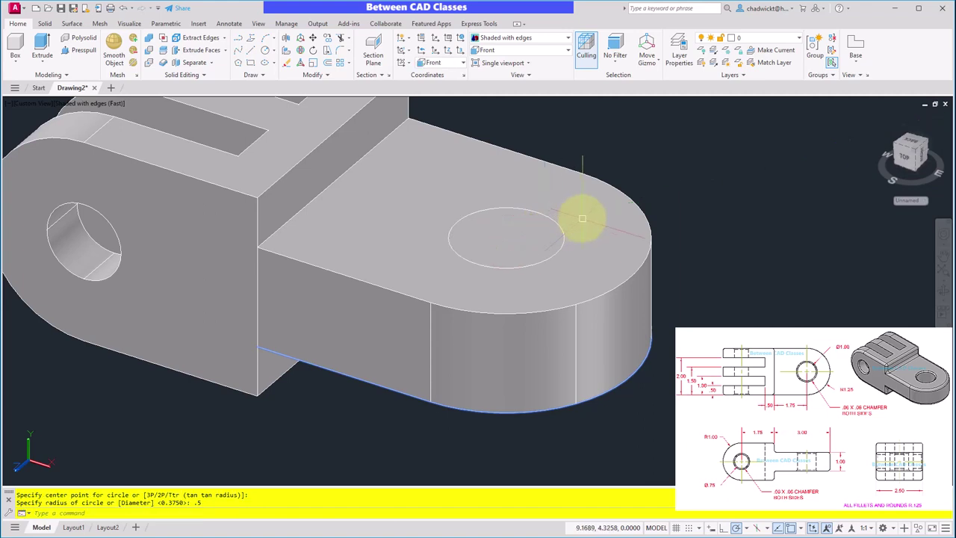
# Step: Extrude the circle down into a cylinder passing through the arm
pyautogui.click(42, 53)
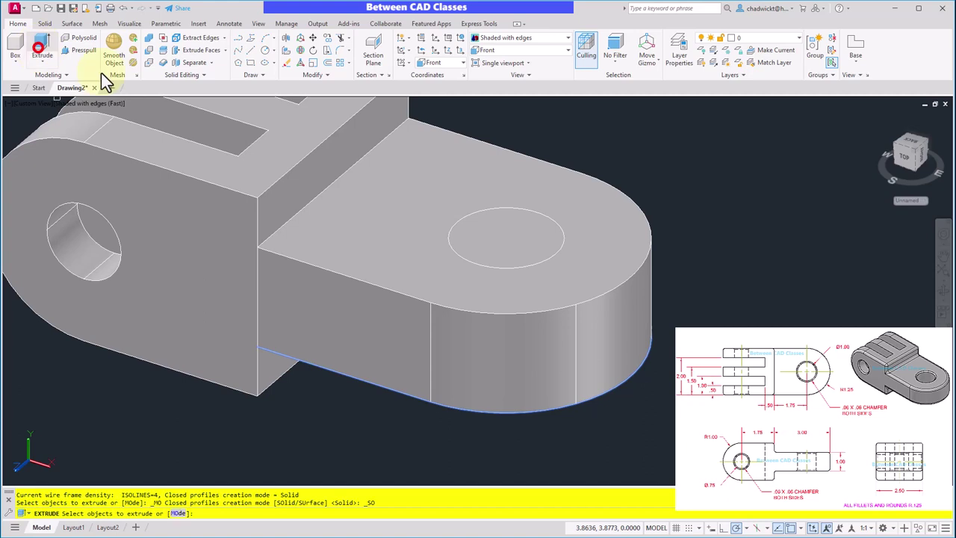
pyautogui.click(501, 207)
pyautogui.rightClick(501, 207)
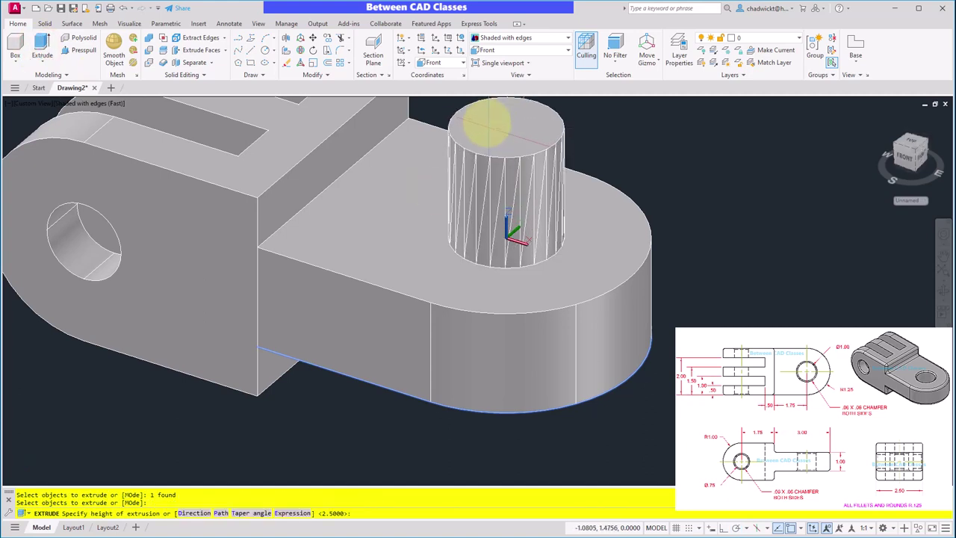
pyautogui.click(514, 451)
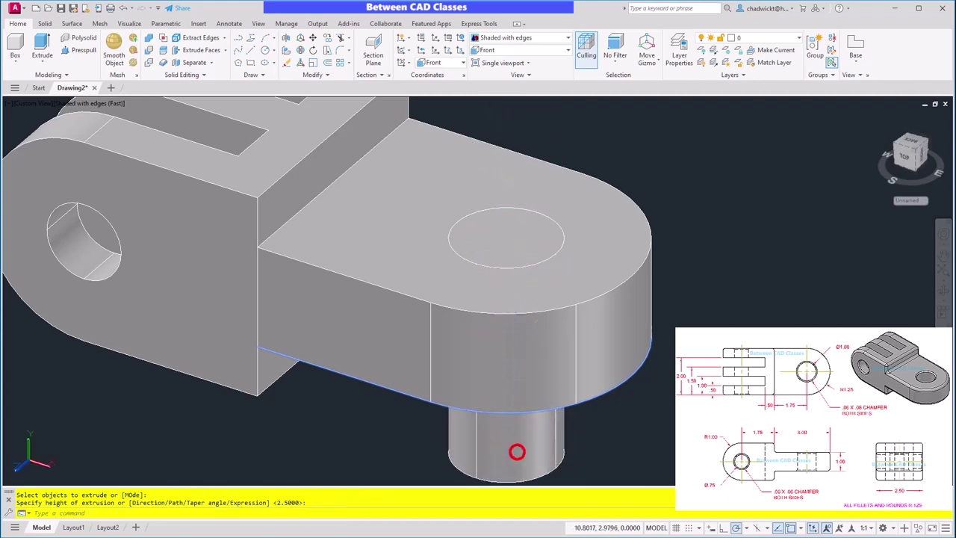
pyautogui.press('Escape')
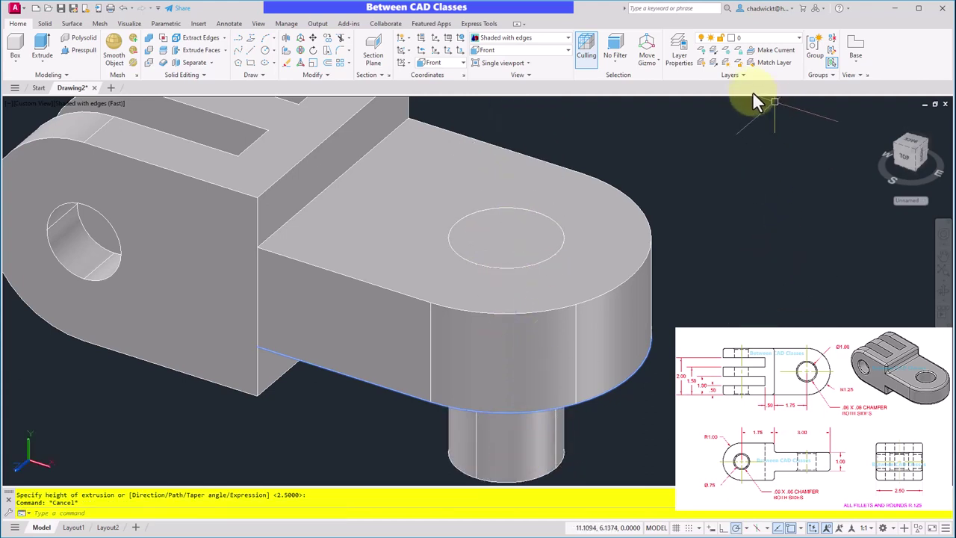
pyautogui.click(149, 50)
# Step: Subtract the cylinder from the bracket, leaving a 1.00-diameter hole through the arm's rounded end
pyautogui.click(514, 152)
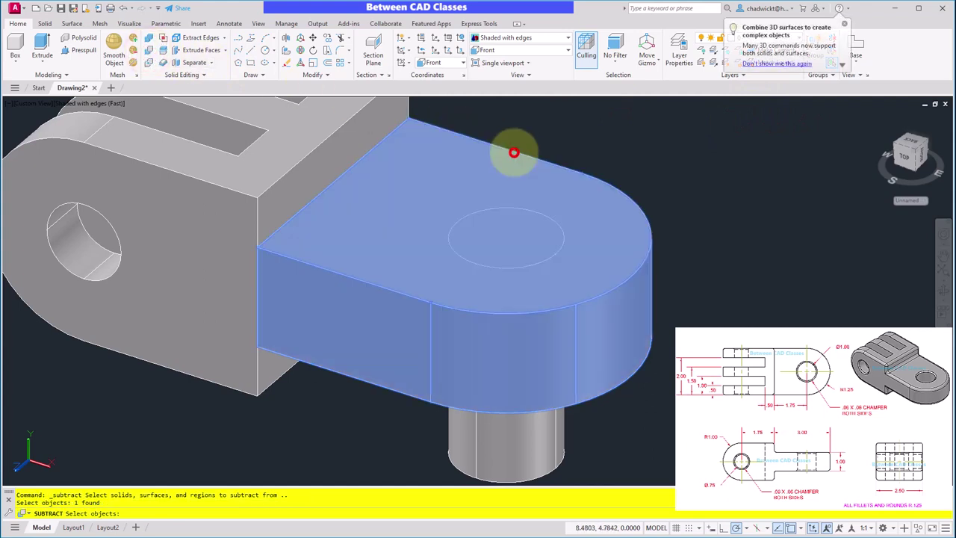
pyautogui.press('Return')
pyautogui.click(559, 453)
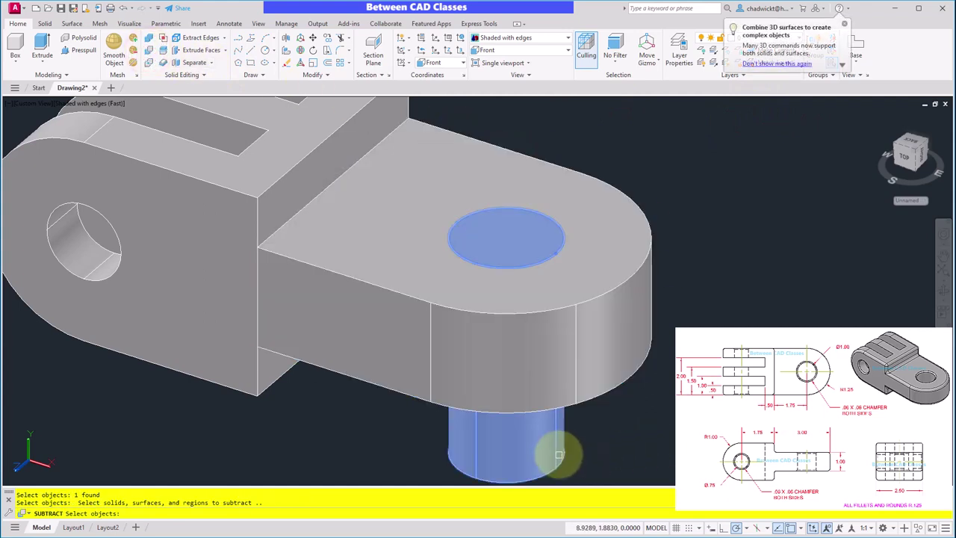
pyautogui.press('Return')
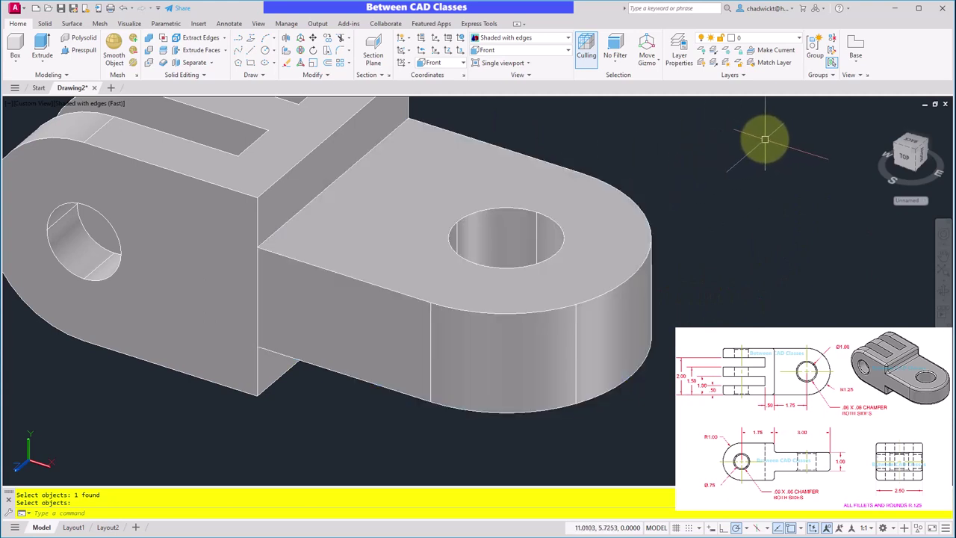
pyautogui.click(44, 23)
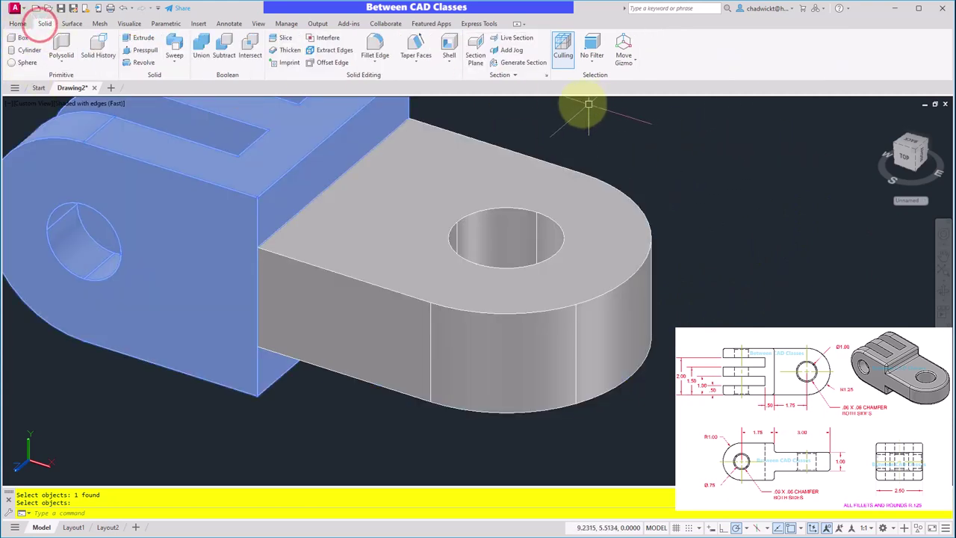
# Step: Chamfer the top edge of the arm's 1.00-diameter hole at 0.06 × 0.06
pyautogui.click(379, 63)
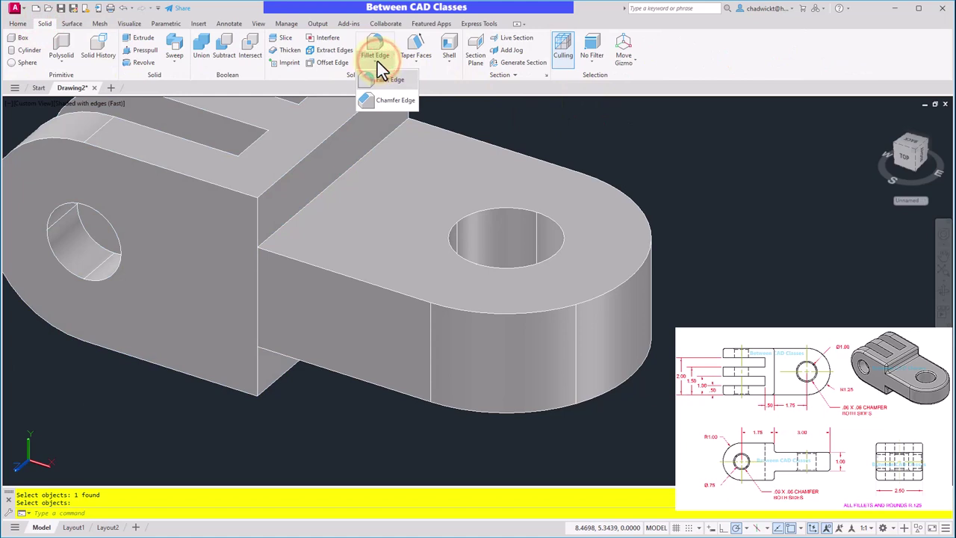
pyautogui.click(384, 101)
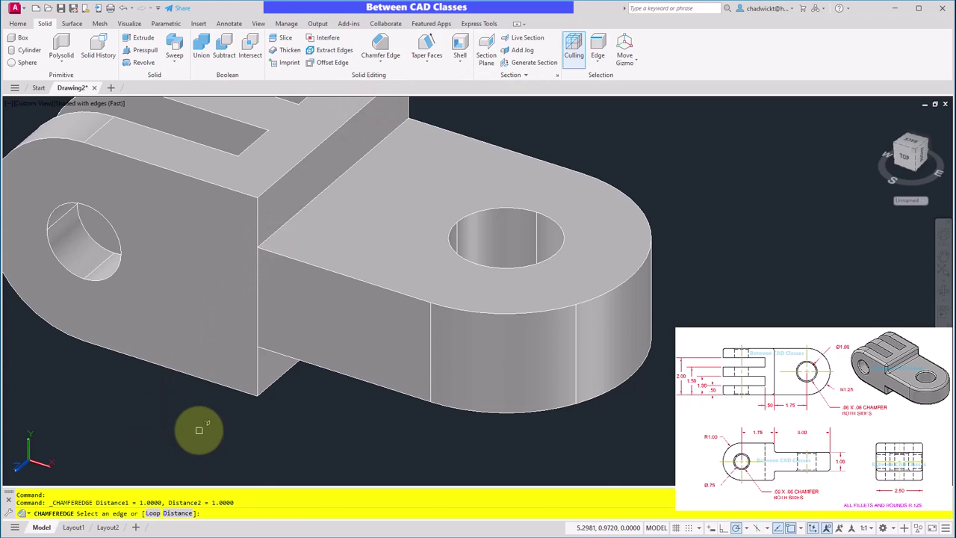
pyautogui.click(181, 514)
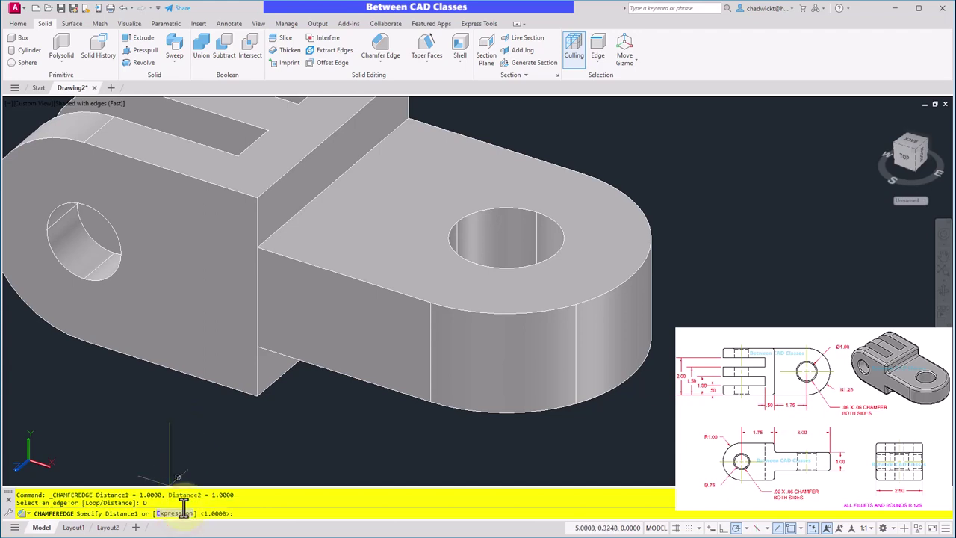
pyautogui.press('Return')
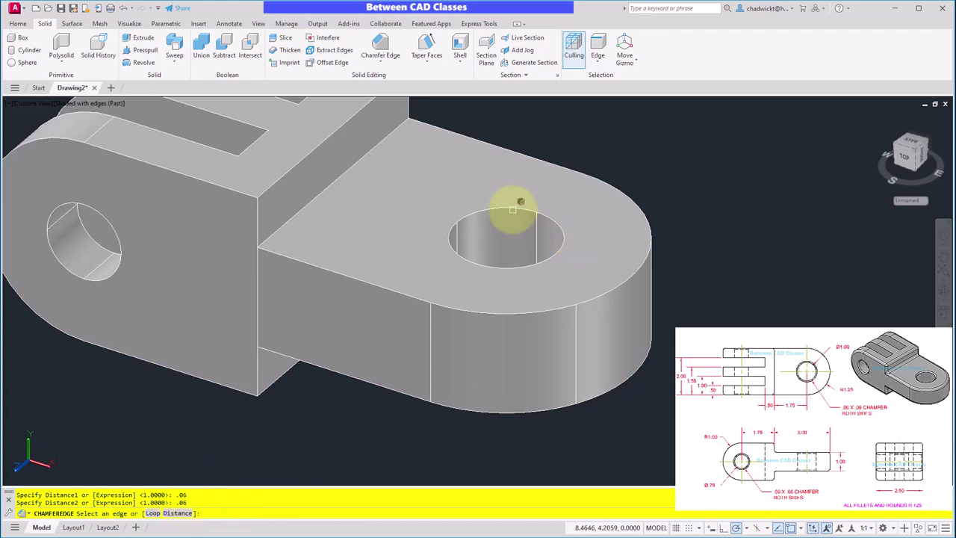
pyautogui.click(512, 210)
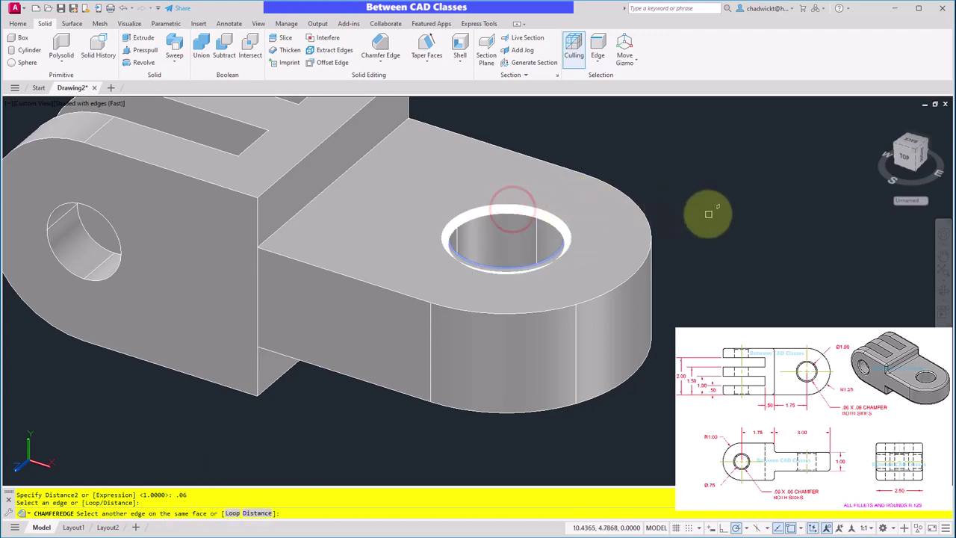
pyautogui.press('Return')
pyautogui.press('Return')
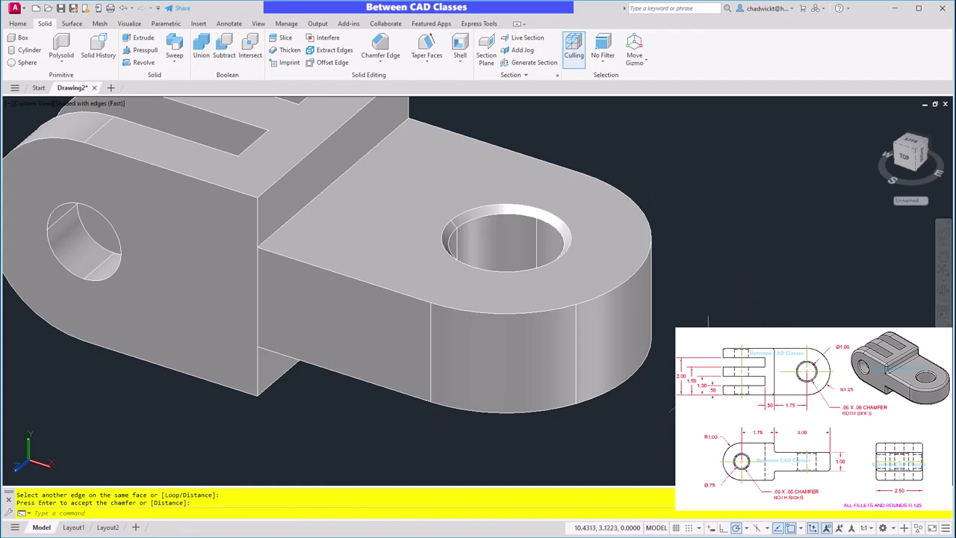
pyautogui.keyDown('shift'); pyautogui.moveTo(669, 418); pyautogui.dragTo(636, 359, button='middle'); pyautogui.keyUp('shift')
pyautogui.press('Return')
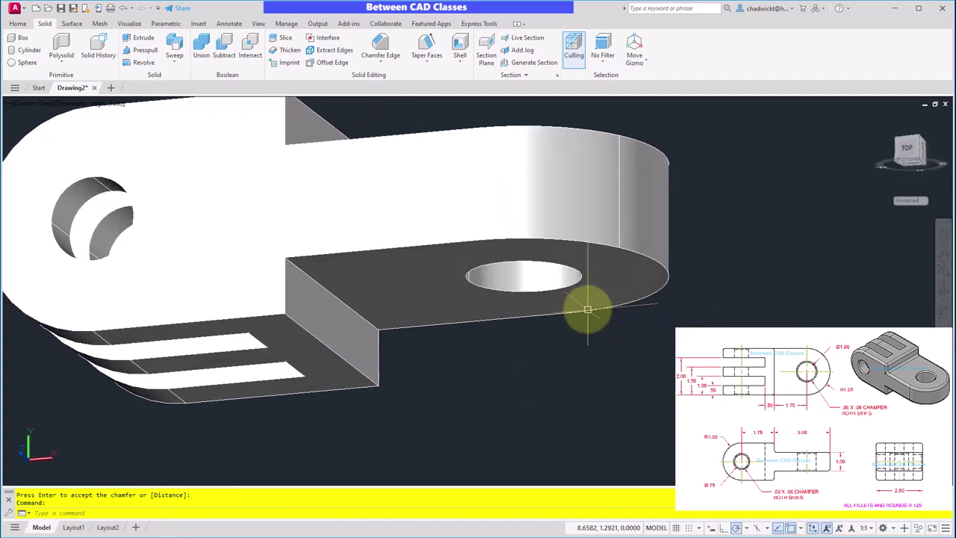
# Step: Chamfer the underside edge of the arm's hole by 0.06 × 0.06
pyautogui.press('Return')
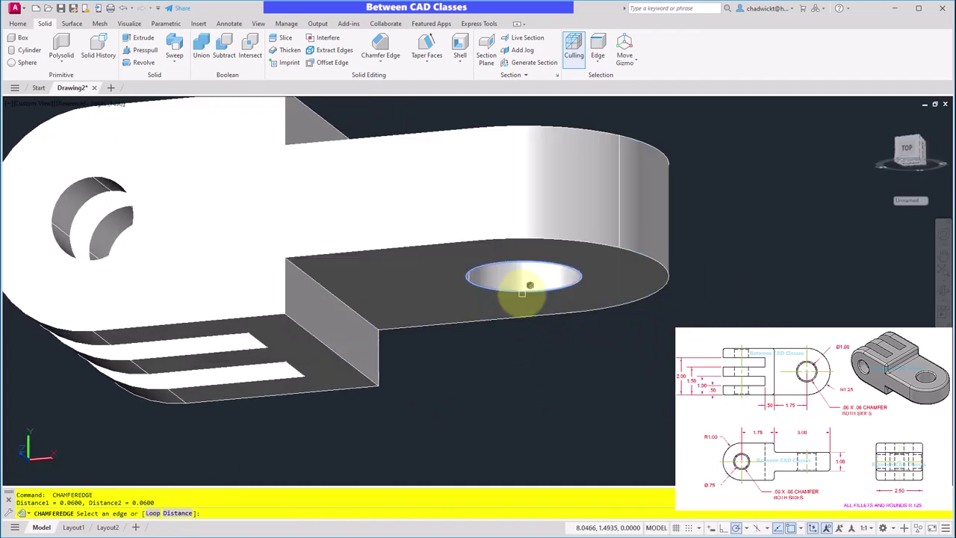
pyautogui.click(522, 293)
pyautogui.press('Return')
pyautogui.press('Return')
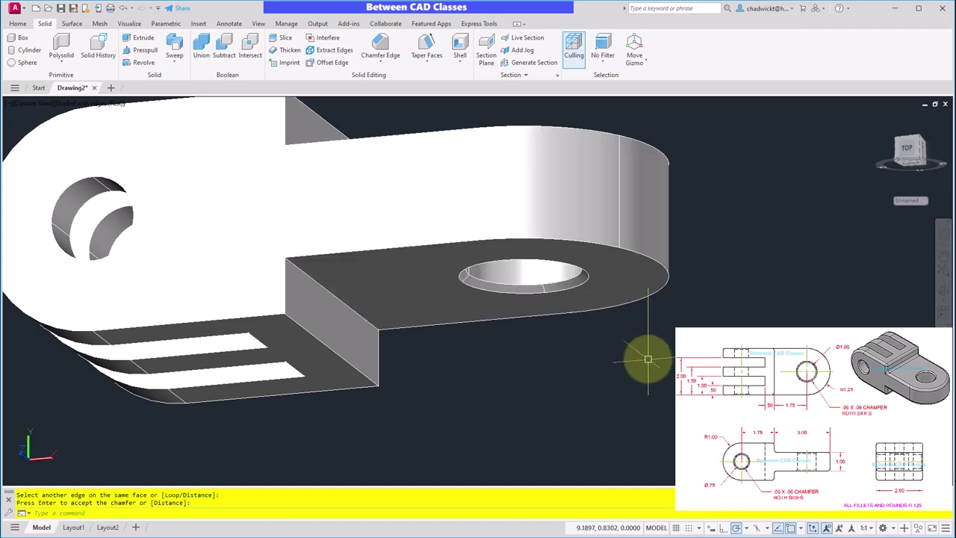
# Step: Chamfer the outer clevis lug's 0.75-diameter hole edge by 0.06 × 0.06
pyautogui.moveTo(595, 376); pyautogui.dragTo(756, 400, button='middle')
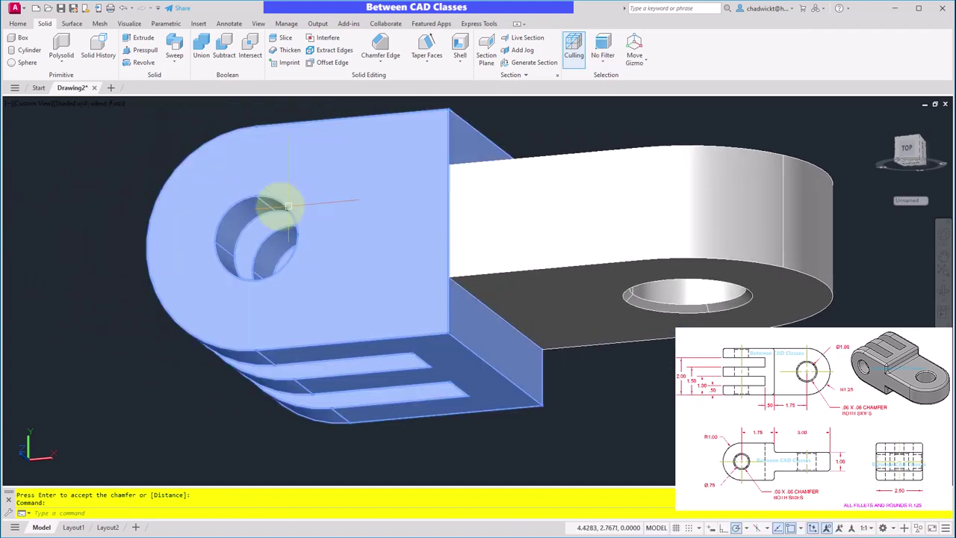
pyautogui.press('Return')
pyautogui.click(251, 196)
pyautogui.keyDown('shift'); pyautogui.moveTo(142, 324); pyautogui.dragTo(263, 387, button='middle'); pyautogui.keyUp('shift')
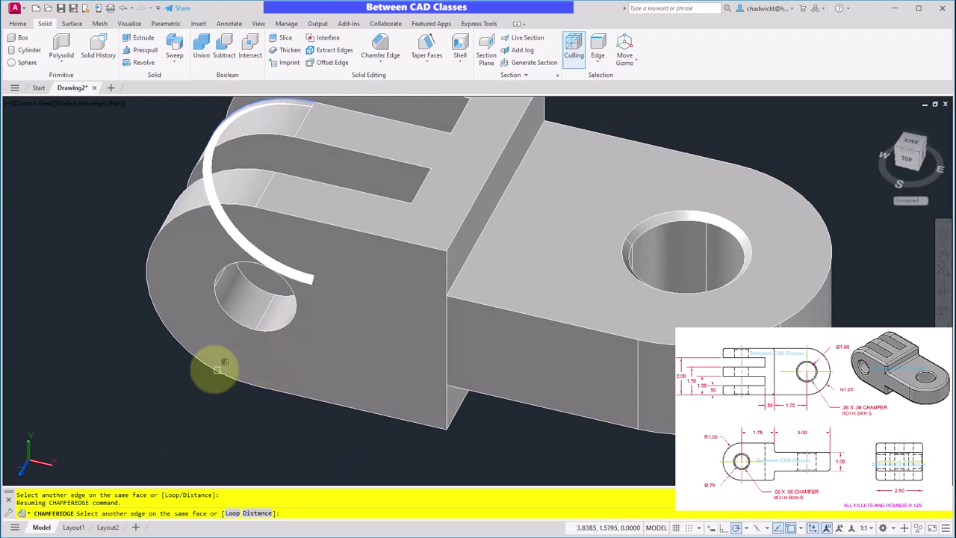
pyautogui.press('Escape')
pyautogui.press('Return')
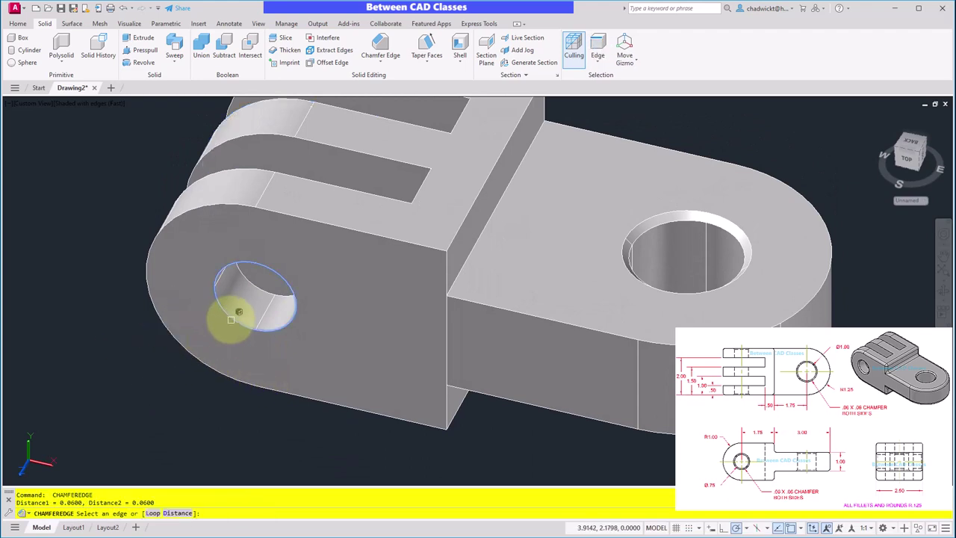
pyautogui.click(232, 320)
pyautogui.press('Return')
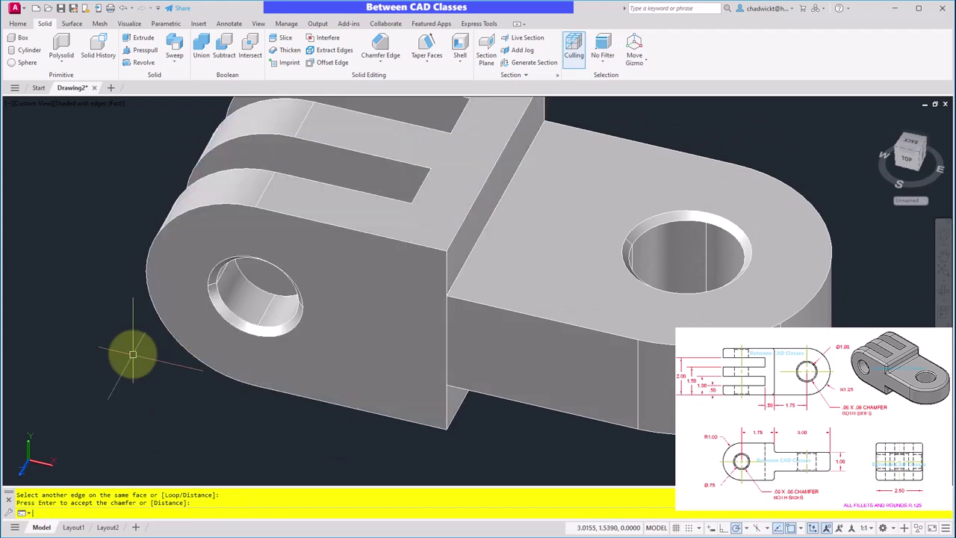
pyautogui.keyDown('shift'); pyautogui.moveTo(136, 355); pyautogui.dragTo(380, 299, button='middle'); pyautogui.keyUp('shift')
pyautogui.press('Return')
# Step: Chamfer the far lug hole's edge, then turn the view so the three lugs face forward
pyautogui.press('Return')
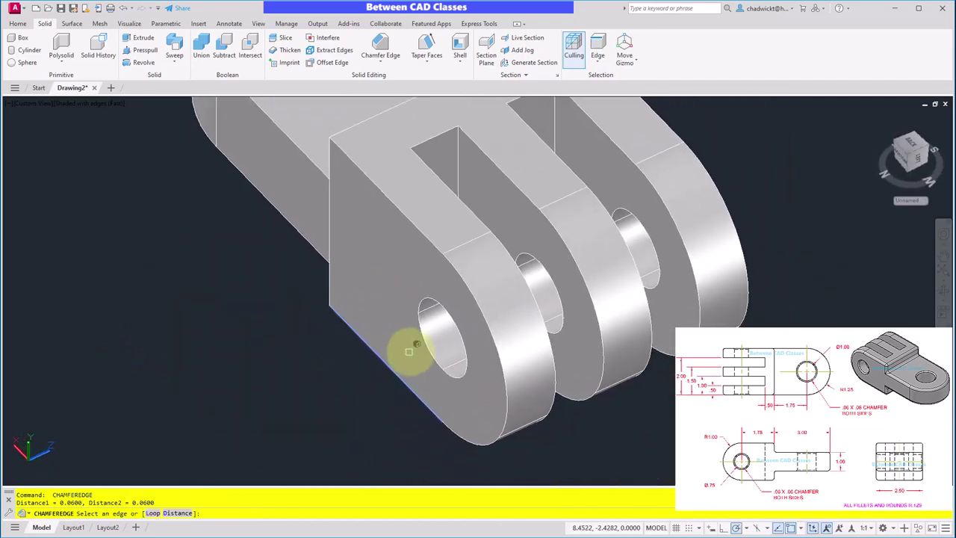
pyautogui.click(426, 348)
pyautogui.rightClick(303, 404)
pyautogui.click(293, 384)
pyautogui.press('Return')
pyautogui.press('Return')
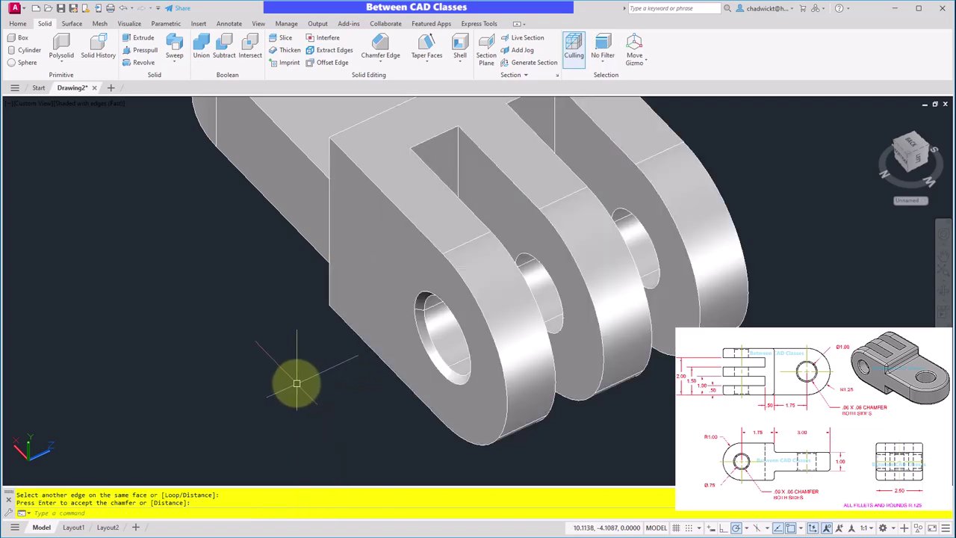
pyautogui.keyDown('shift'); pyautogui.moveTo(307, 374); pyautogui.dragTo(346, 363, button='middle'); pyautogui.keyUp('shift')
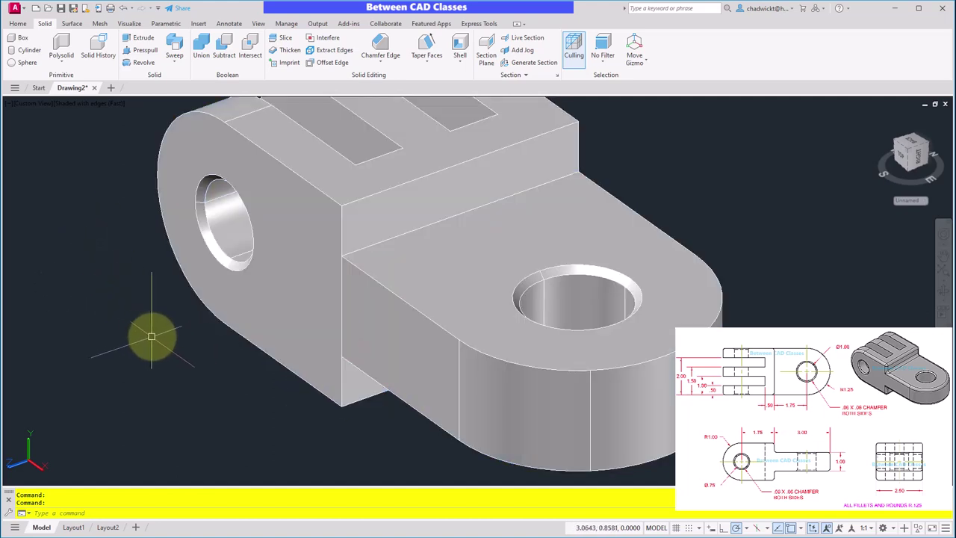
pyautogui.keyDown('shift'); pyautogui.moveTo(152, 336); pyautogui.dragTo(179, 331, button='middle'); pyautogui.keyUp('shift')
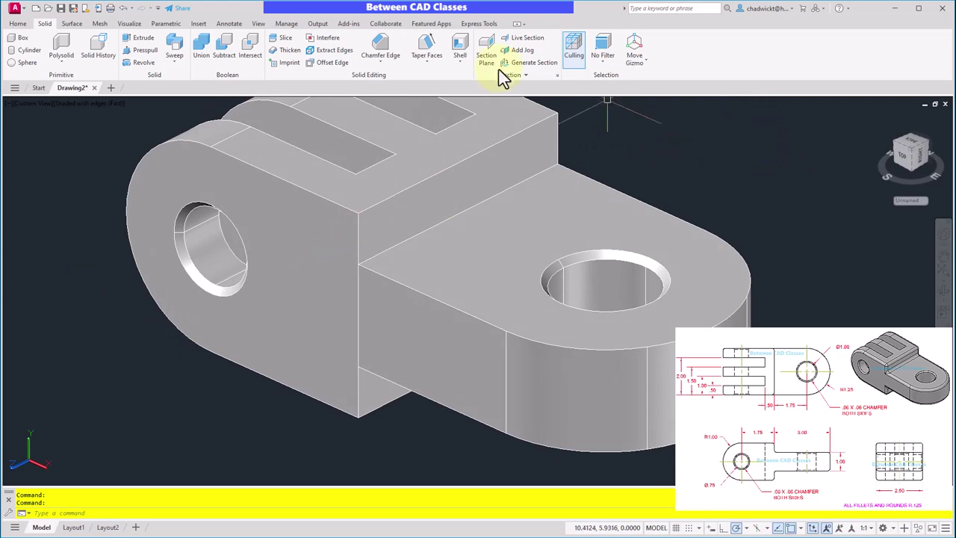
pyautogui.click(383, 58)
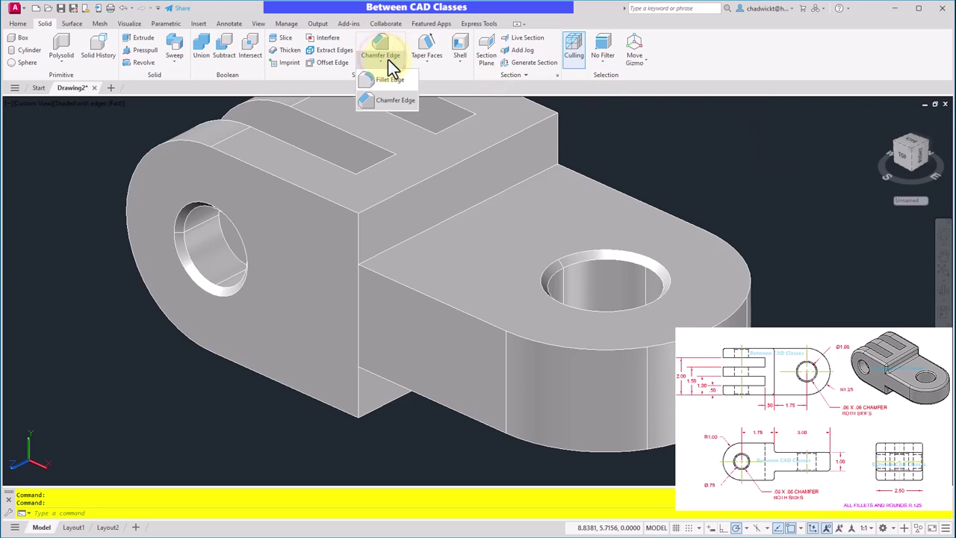
pyautogui.click(385, 78)
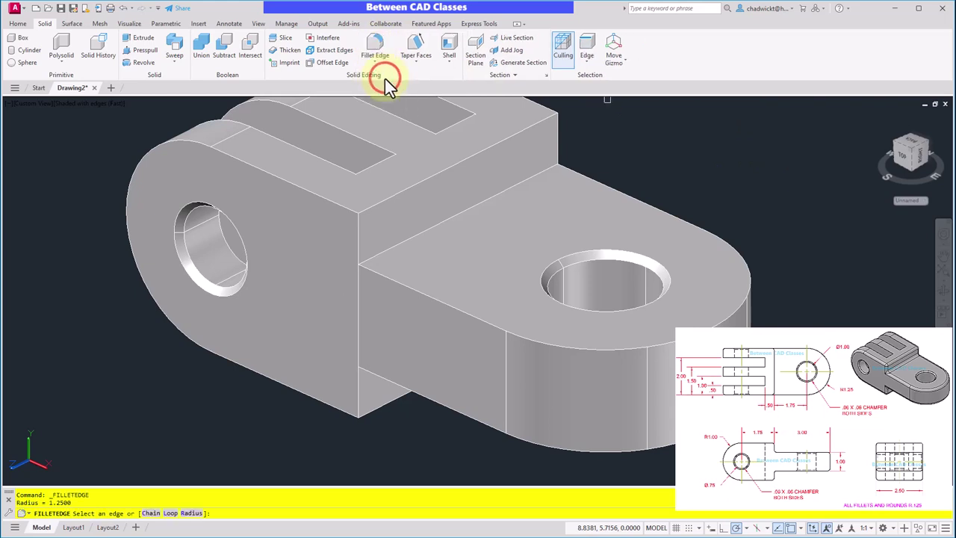
pyautogui.click(191, 514)
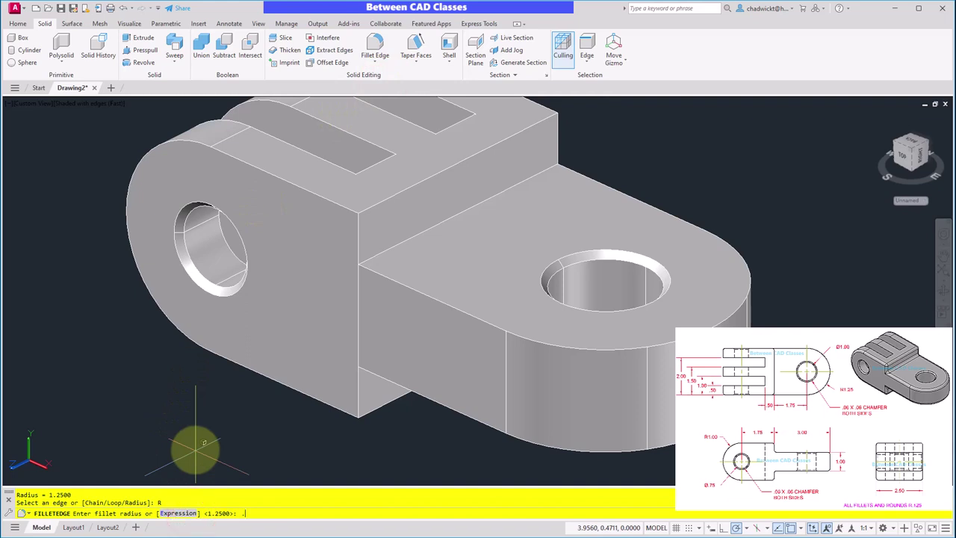
pyautogui.write('.125')
pyautogui.press('Return')
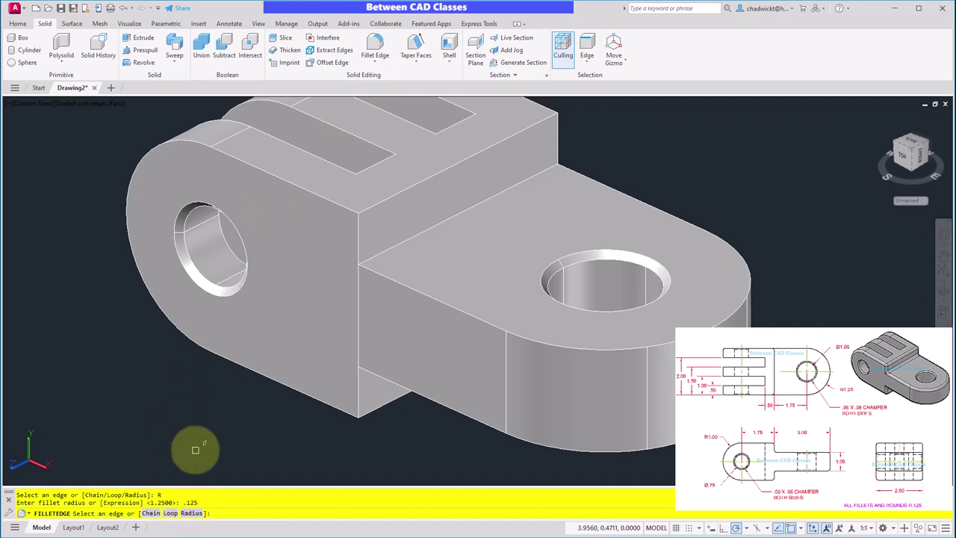
pyautogui.click(427, 227)
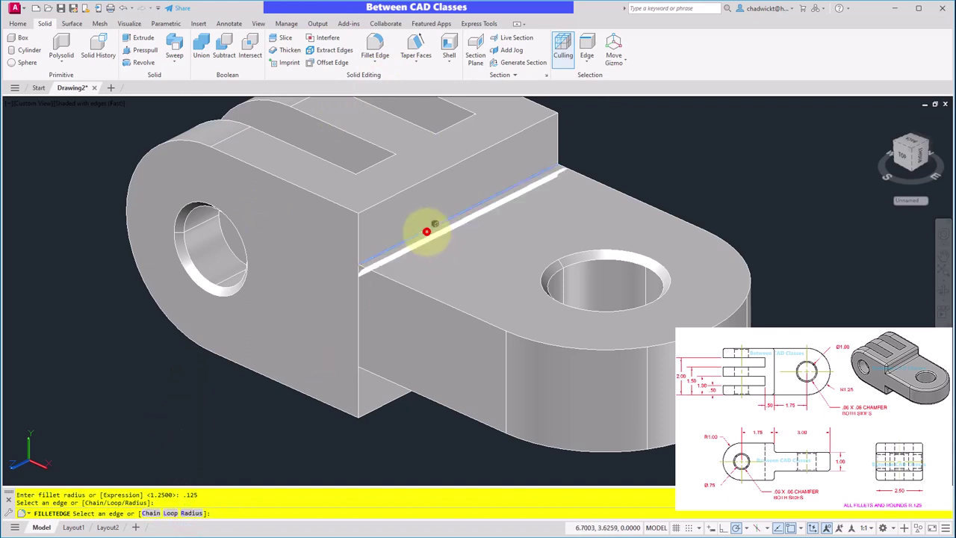
pyautogui.press('Return')
pyautogui.keyDown('shift'); pyautogui.moveTo(698, 252); pyautogui.dragTo(718, 237, button='middle'); pyautogui.keyUp('shift')
pyautogui.press('Return')
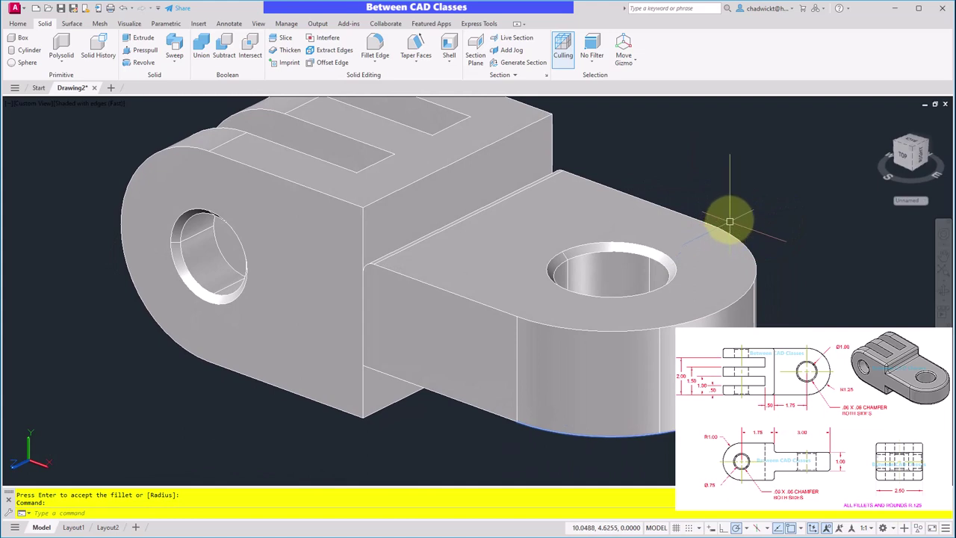
pyautogui.hotkey('ctrl', 'z')
pyautogui.hotkey('ctrl', 'z')
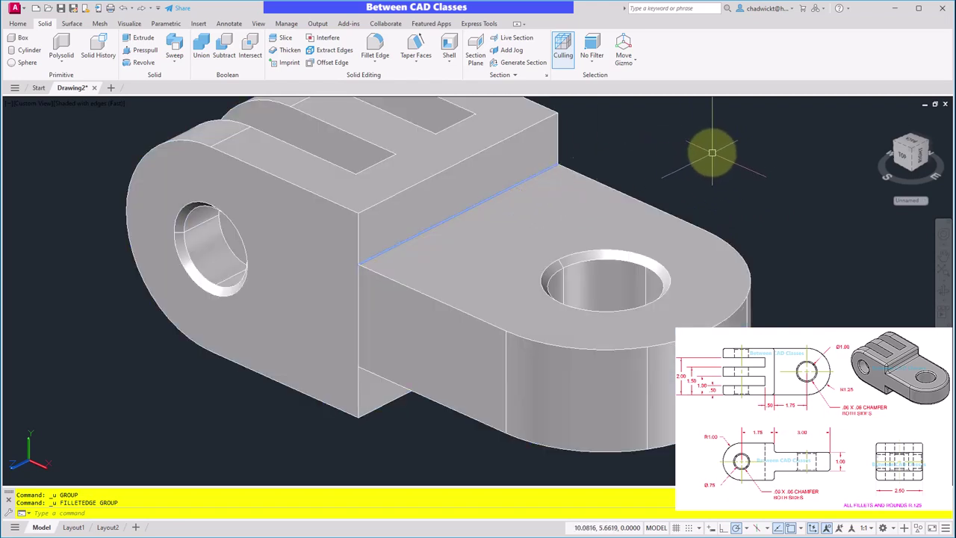
pyautogui.press('Escape')
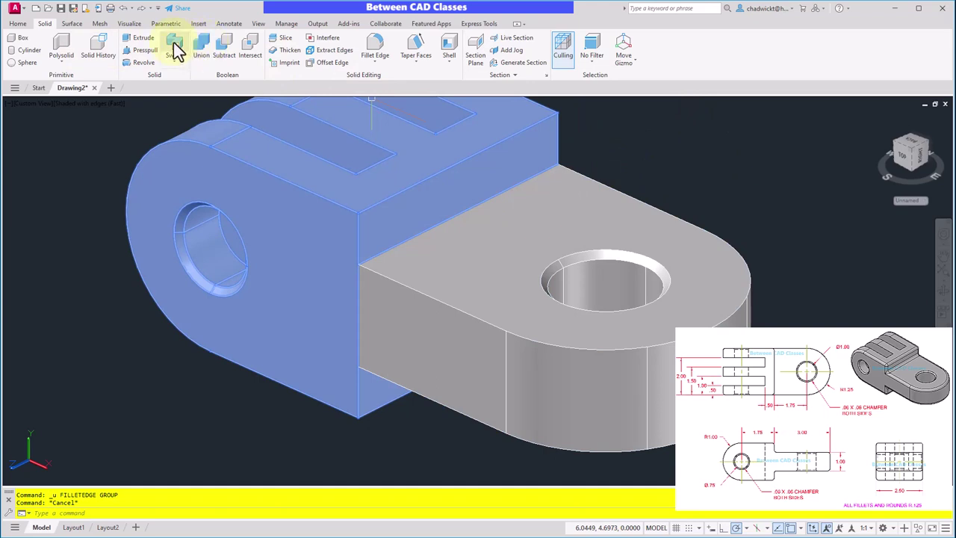
# Step: Union the clevis block and the holed rounded arm into one solid
pyautogui.click(12, 24)
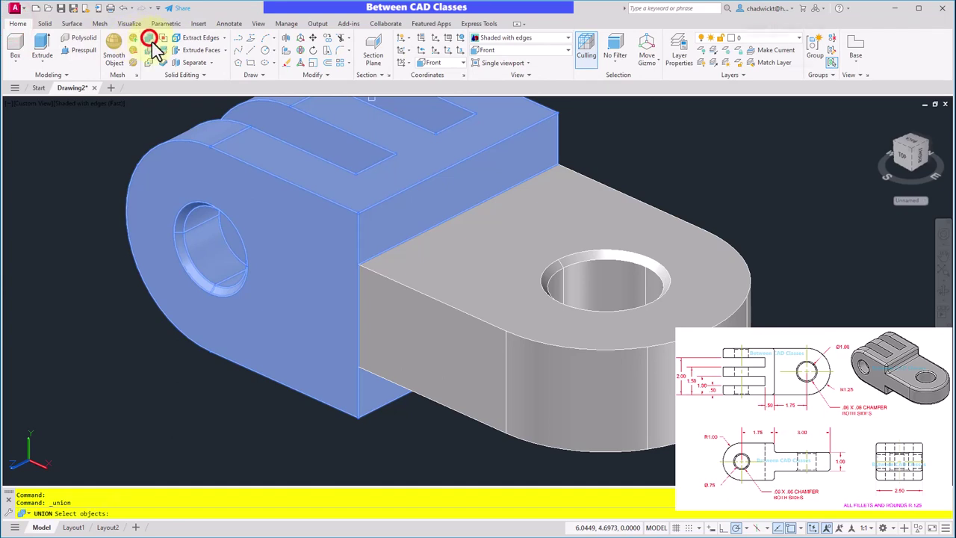
pyautogui.click(367, 209)
pyautogui.click(427, 267)
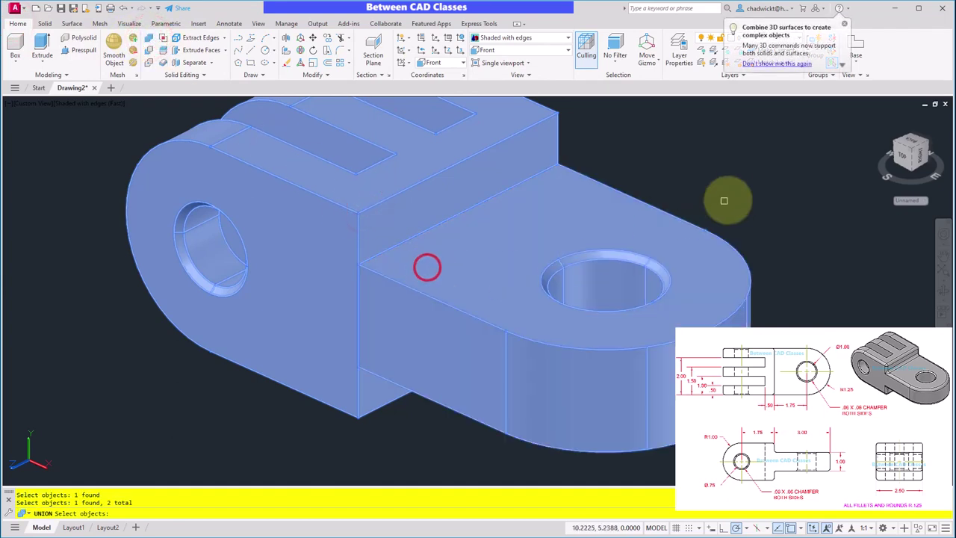
pyautogui.press('Return')
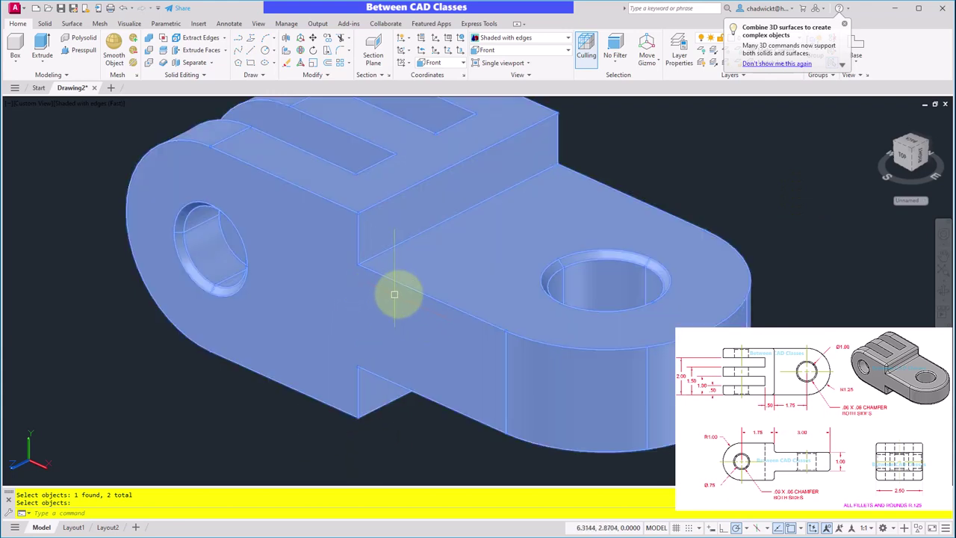
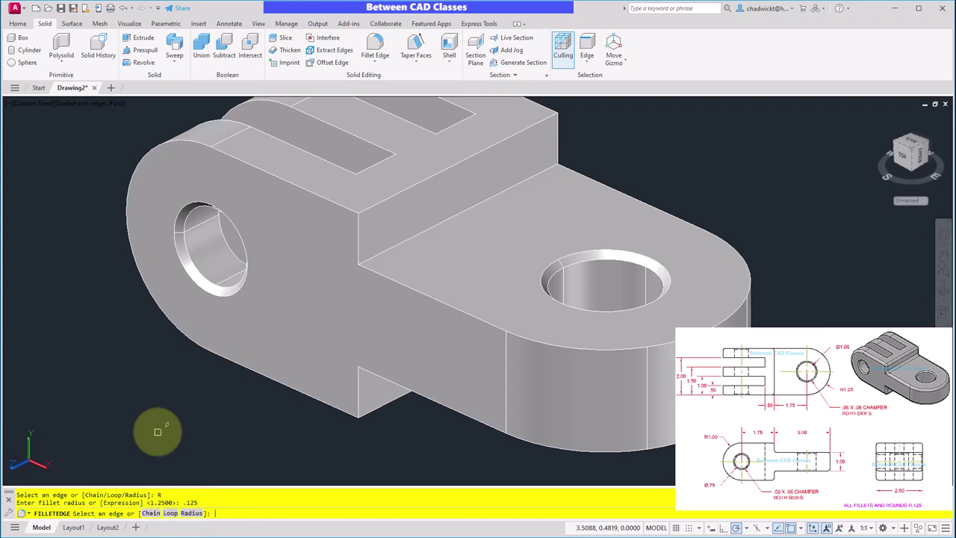
# Step: Round the step's top edge with a 0.125 fillet
pyautogui.click(427, 180)
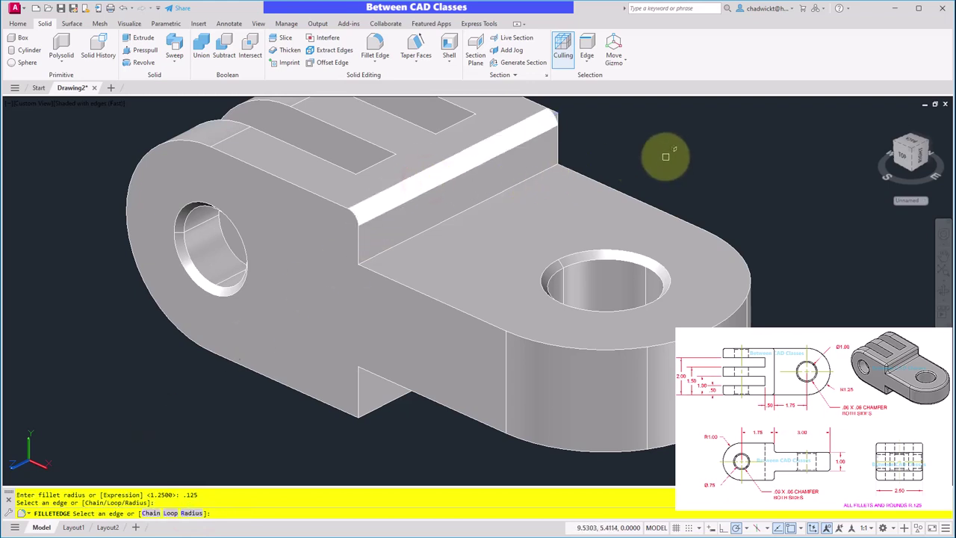
pyautogui.press('Return')
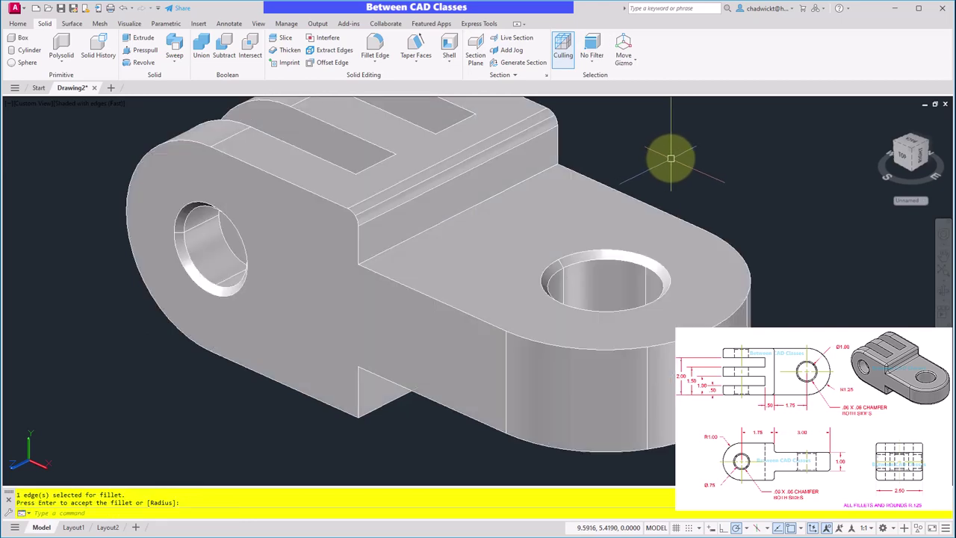
pyautogui.press('Return')
pyautogui.press('Return')
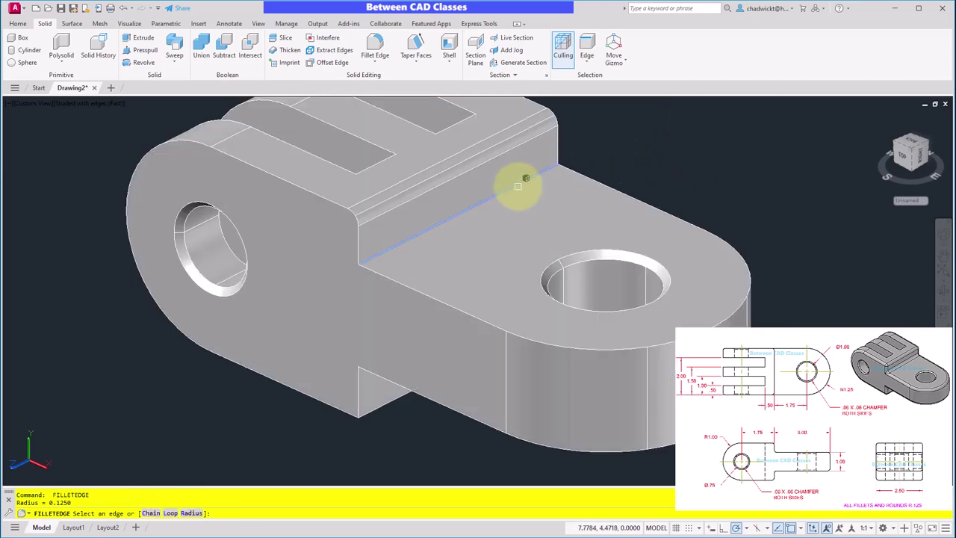
# Step: Fillet the step's inner corner edge at 0.125 and orbit to view the bracket's underside
pyautogui.click(518, 186)
pyautogui.press('Return')
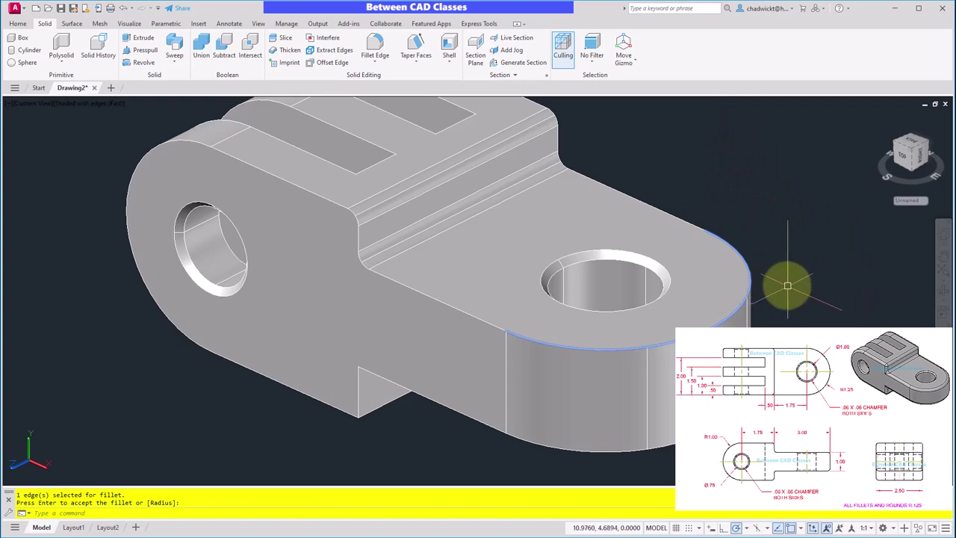
pyautogui.keyDown('shift'); pyautogui.moveTo(859, 322); pyautogui.dragTo(813, 312, button='middle'); pyautogui.keyUp('shift')
pyautogui.press('Return')
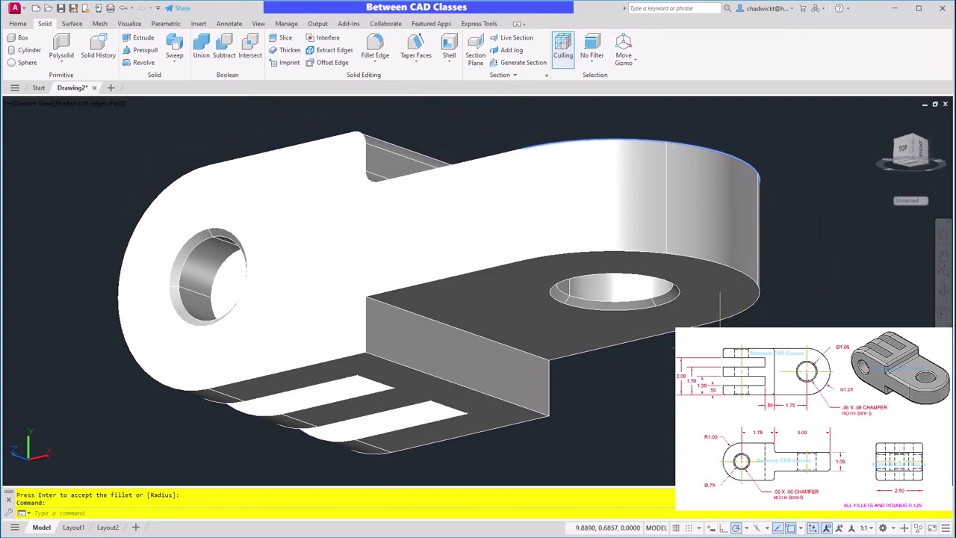
# Step: Fillet the underside edge where the arm meets the clevis block at 0.125
pyautogui.press('Return')
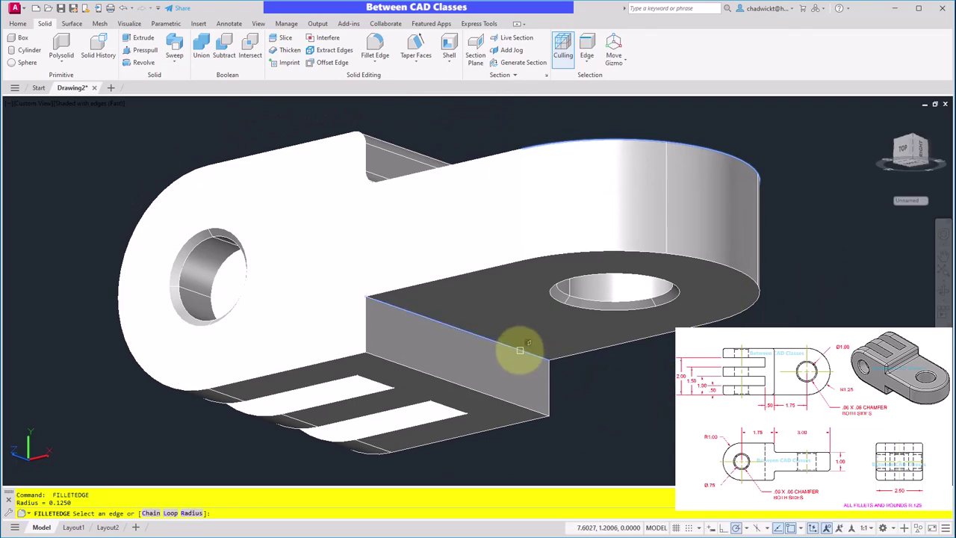
pyautogui.click(520, 350)
pyautogui.press('Return')
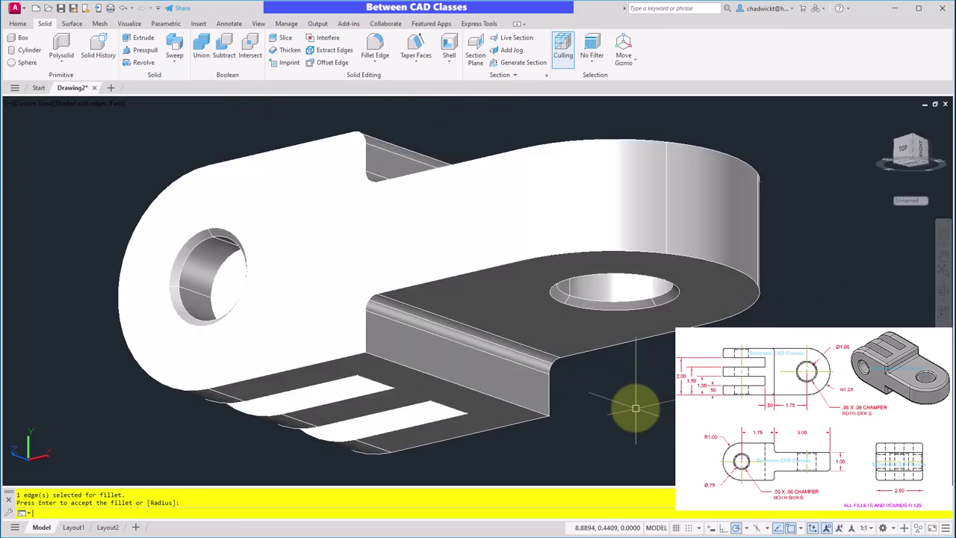
pyautogui.press('Return')
pyautogui.press('Return')
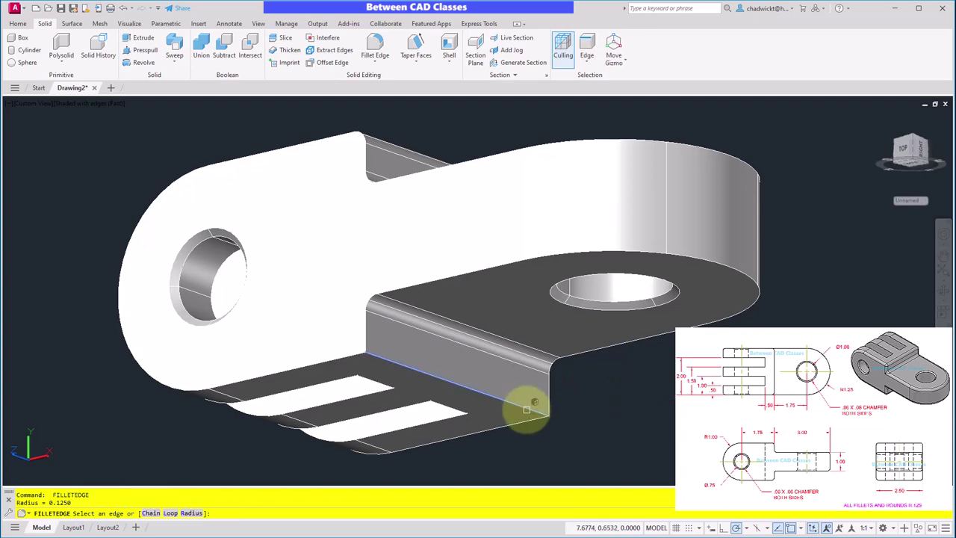
# Step: Fillet the bottom edge along the clevis underside, then orbit back to the top side and zoom out
pyautogui.click(527, 409)
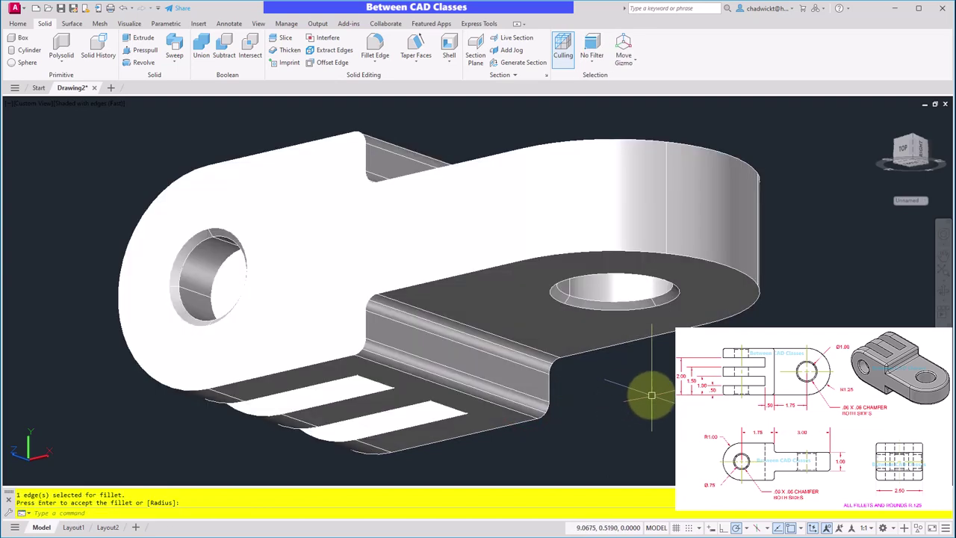
pyautogui.keyDown('shift'); pyautogui.moveTo(652, 392); pyautogui.dragTo(646, 455, button='middle'); pyautogui.keyUp('shift')
pyautogui.press('Return')
pyautogui.scroll(-3, 647, 455)
pyautogui.click(331, 266)
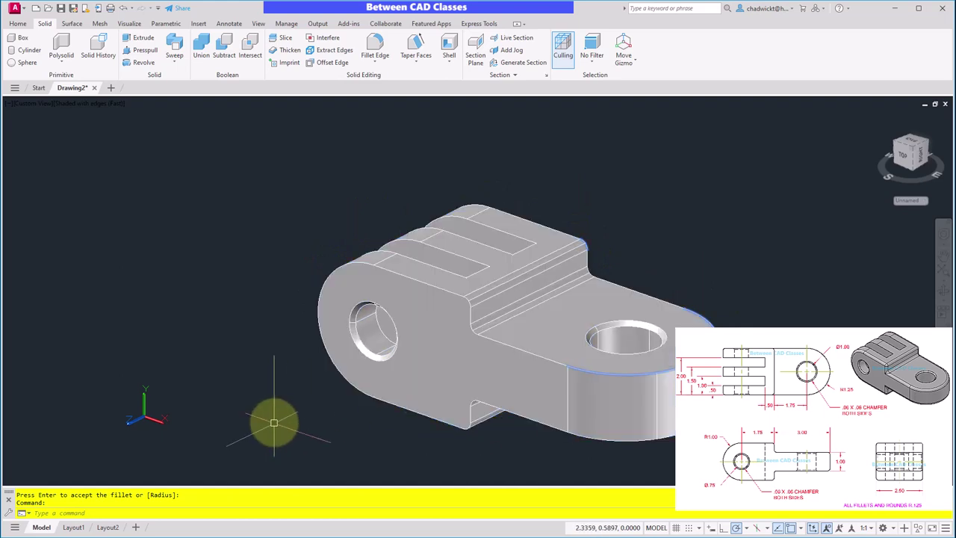
# Step: Fillet the 24-edge outline chain around the bracket at 0.125 using Fillet Edge's Chain option
pyautogui.press('Escape')
pyautogui.moveTo(759, 327); pyautogui.dragTo(736, 310, button='middle')
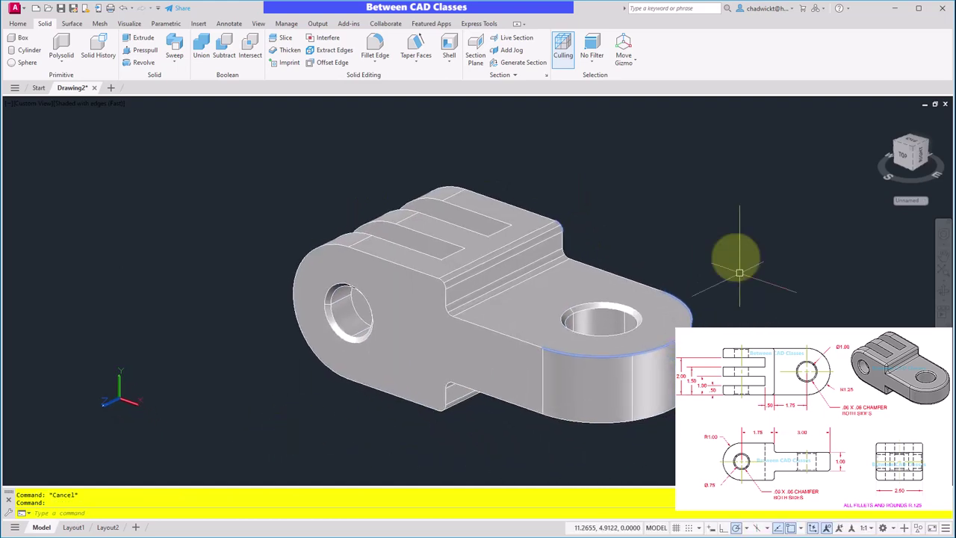
pyautogui.click(376, 47)
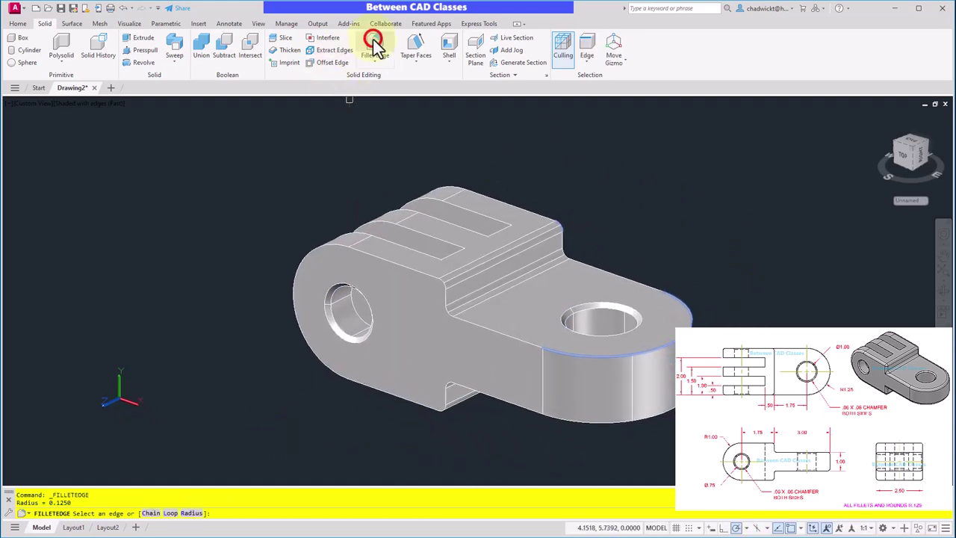
pyautogui.click(150, 513)
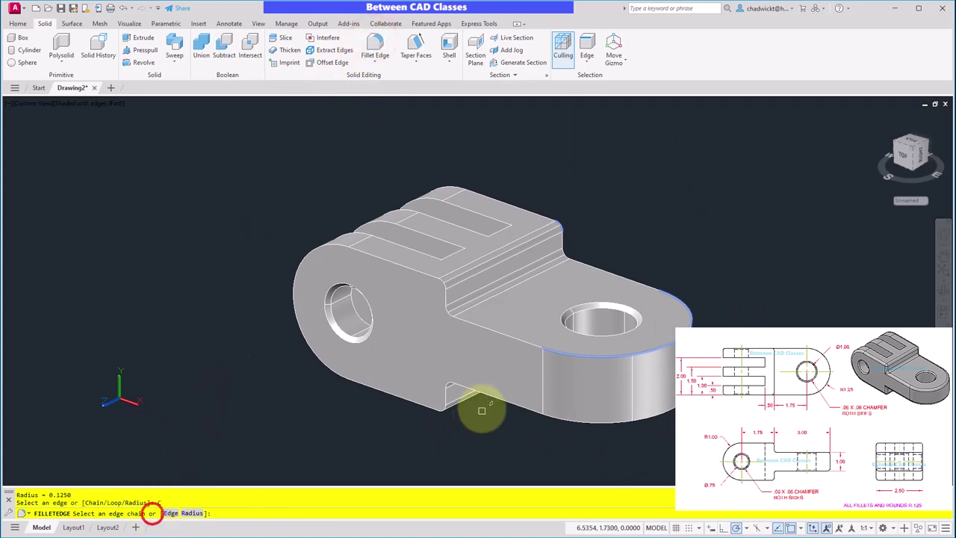
pyautogui.click(494, 329)
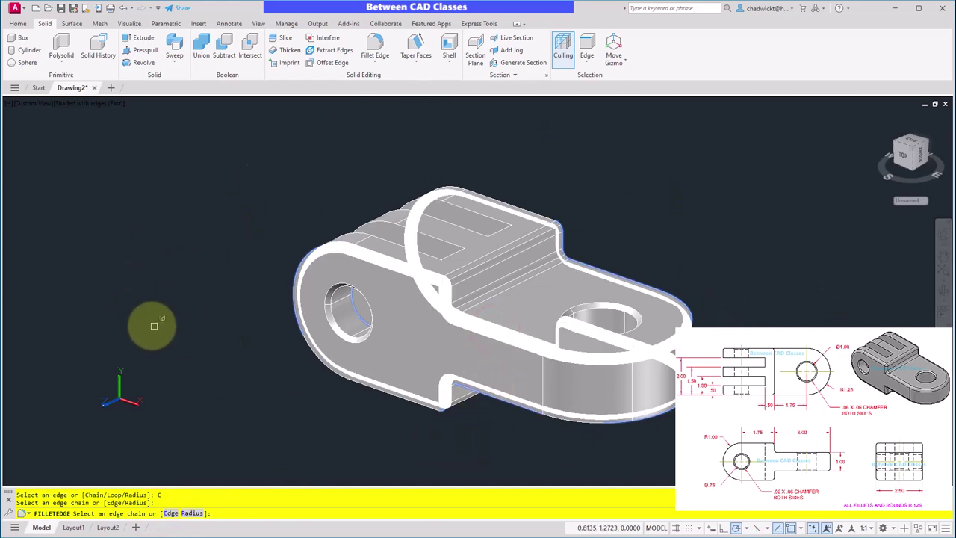
pyautogui.press('Return')
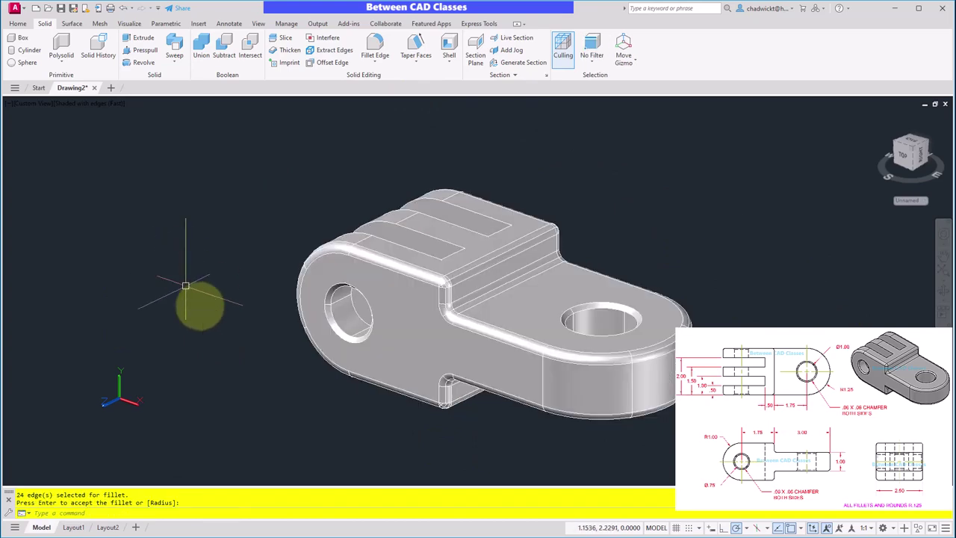
pyautogui.moveTo(767, 279)
pyautogui.keyDown('shift'); pyautogui.mouseDown(button='middle')
pyautogui.moveTo(748, 284)
pyautogui.moveTo(678, 390)
pyautogui.moveTo(540, 376)
pyautogui.moveTo(630, 364)
pyautogui.moveTo(557, 329)
pyautogui.mouseUp(button='middle'); pyautogui.keyUp('shift')
pyautogui.press('Return')
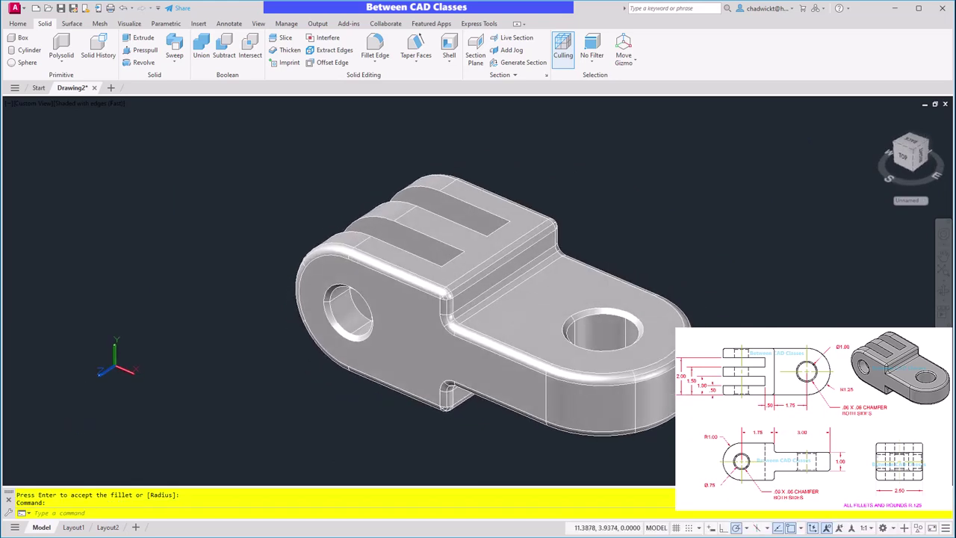